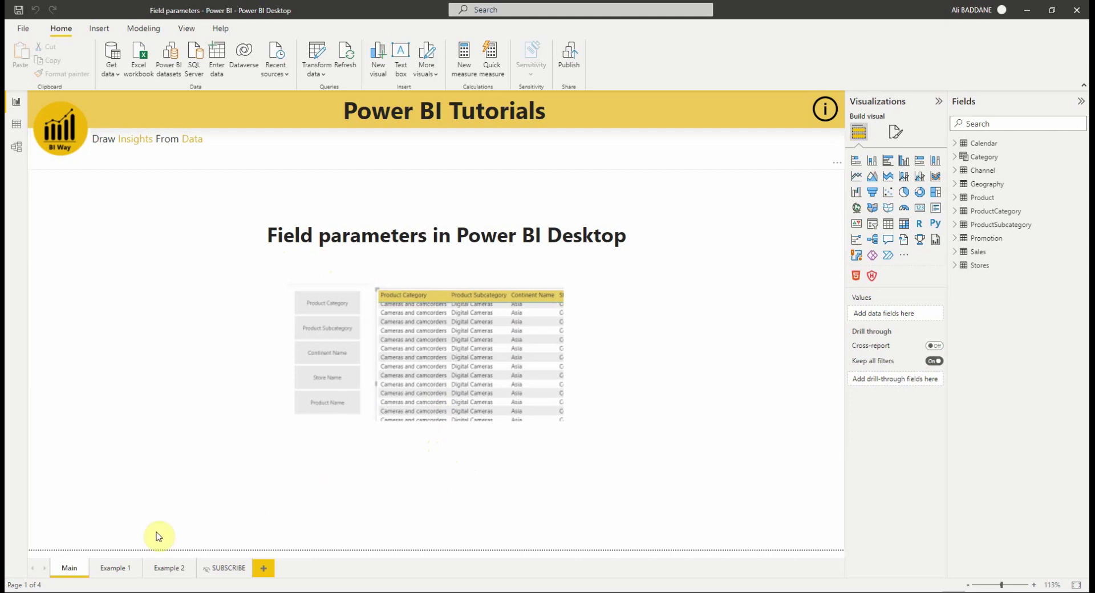
On Example 1, switch the table to Product Sub Category, then back to Product Category, then go to Example 2.
left_click(113, 569)
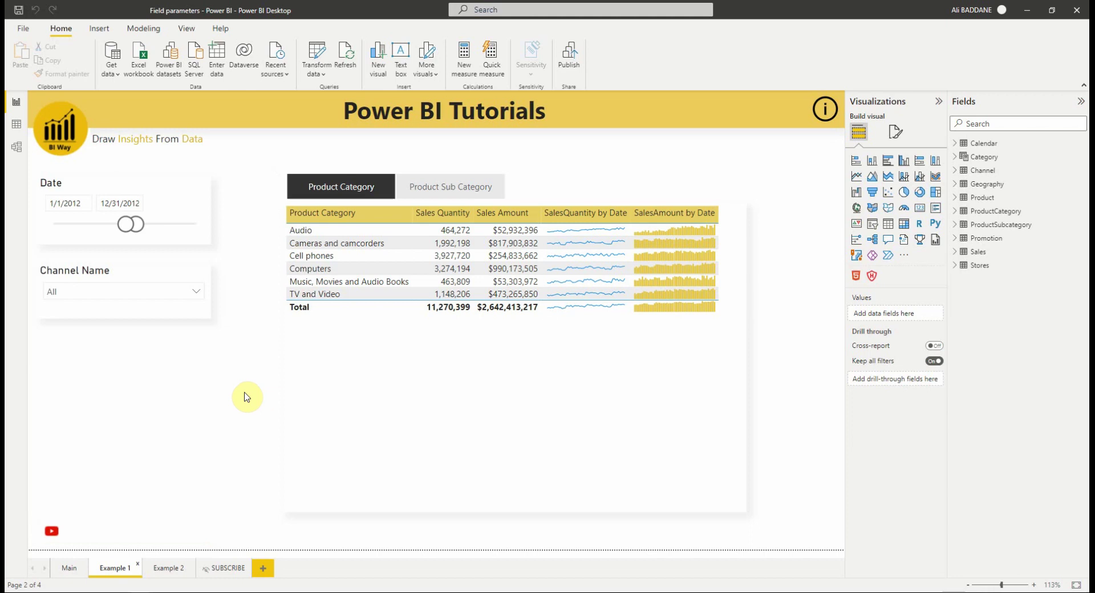
left_click(426, 187)
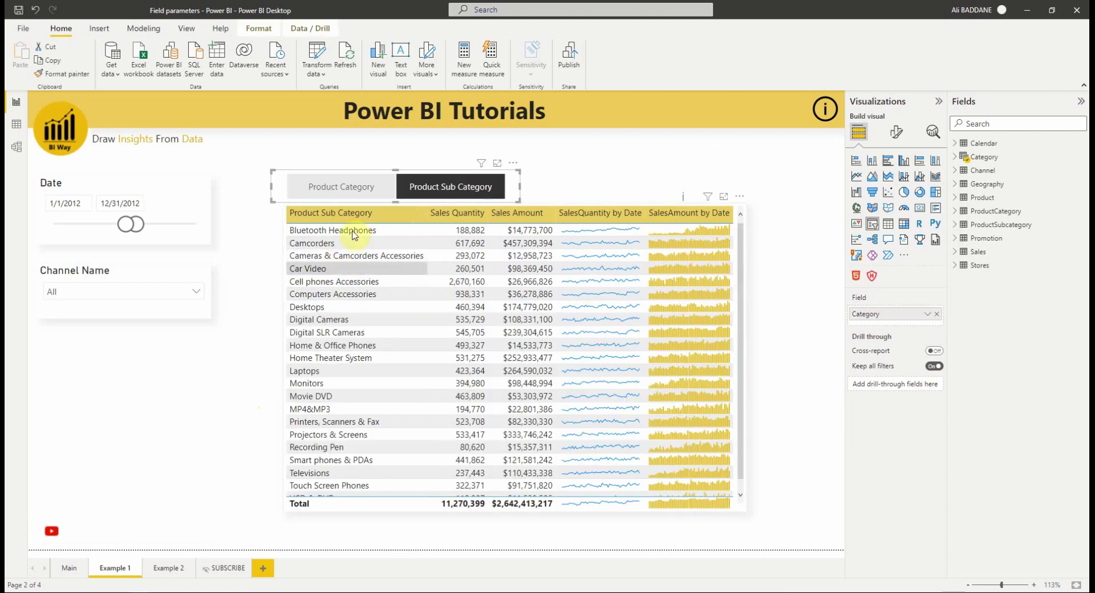
left_click(346, 197)
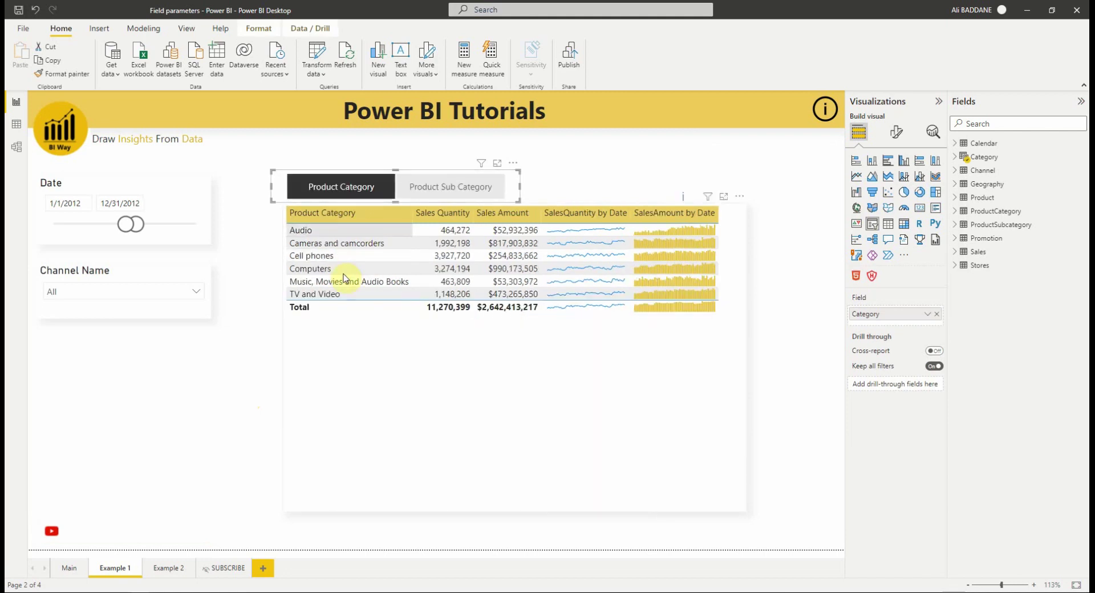
left_click(235, 418)
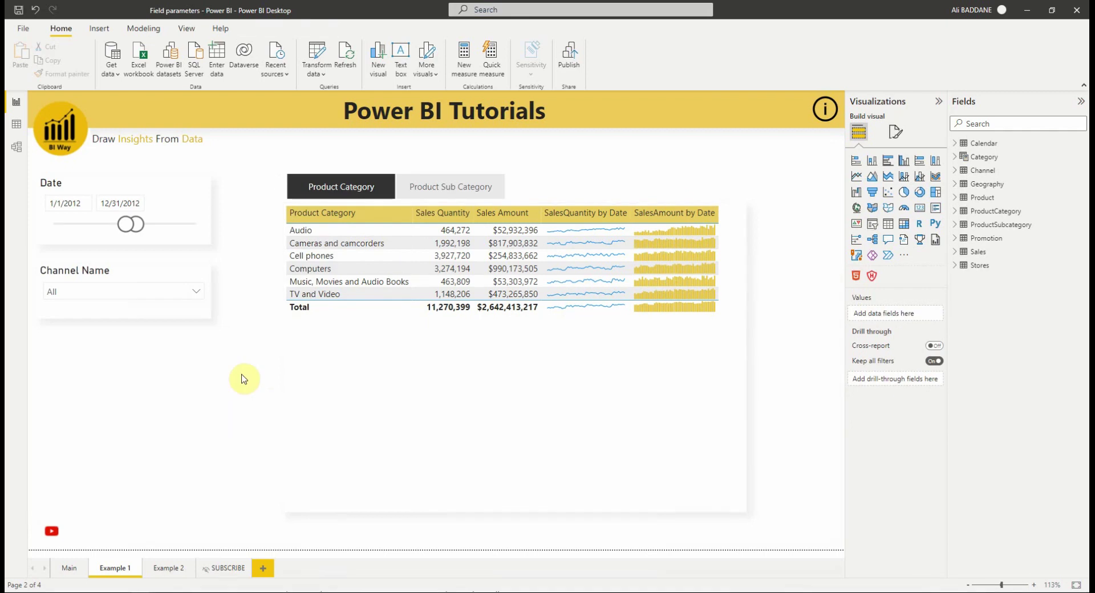
left_click(169, 568)
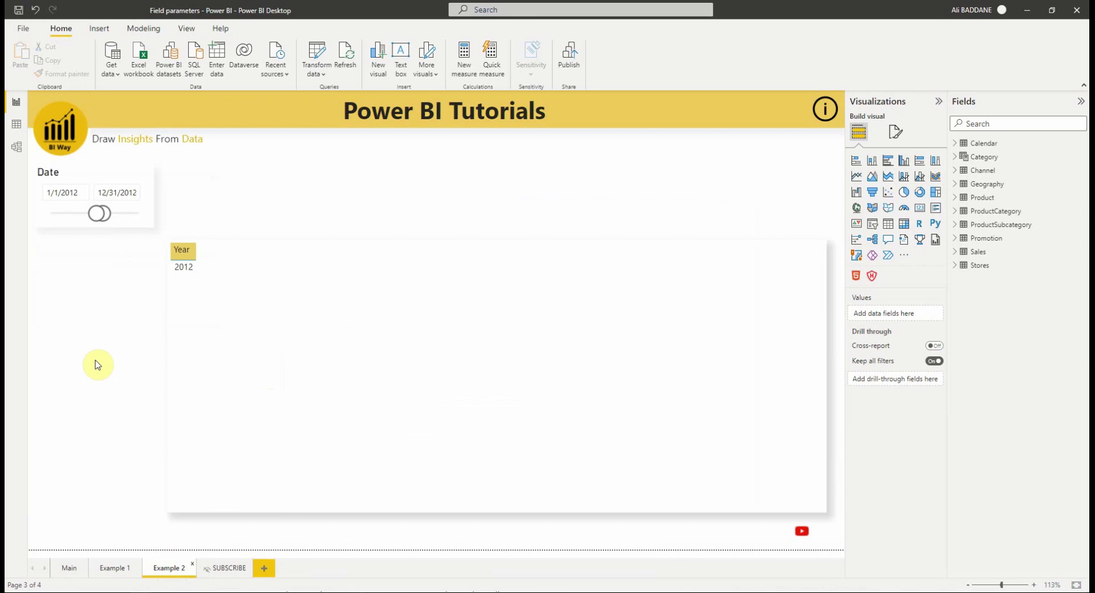
left_click(218, 29)
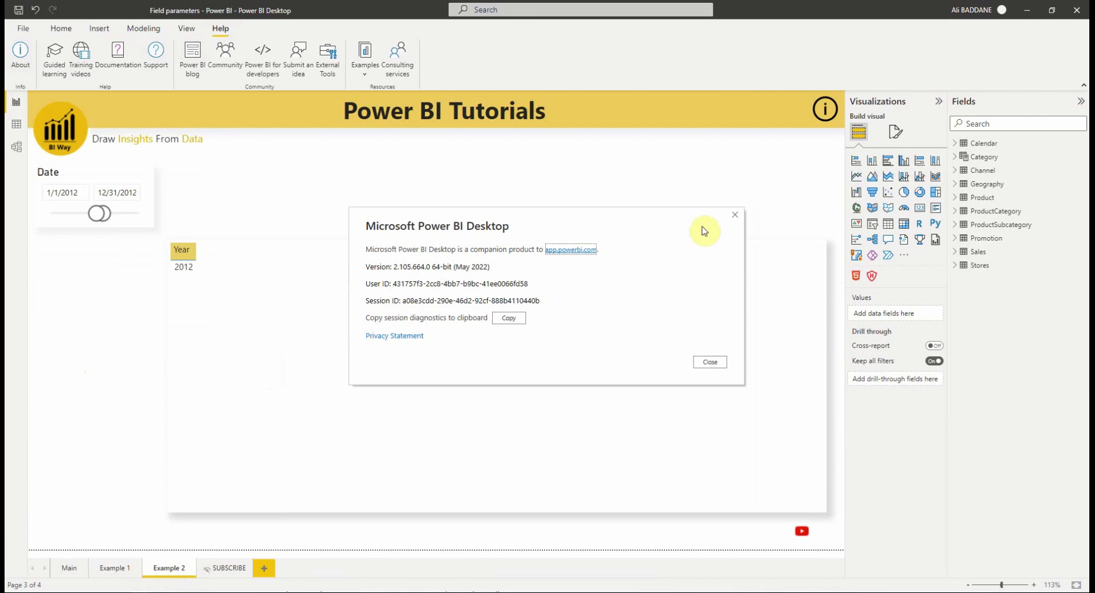
left_click(735, 215)
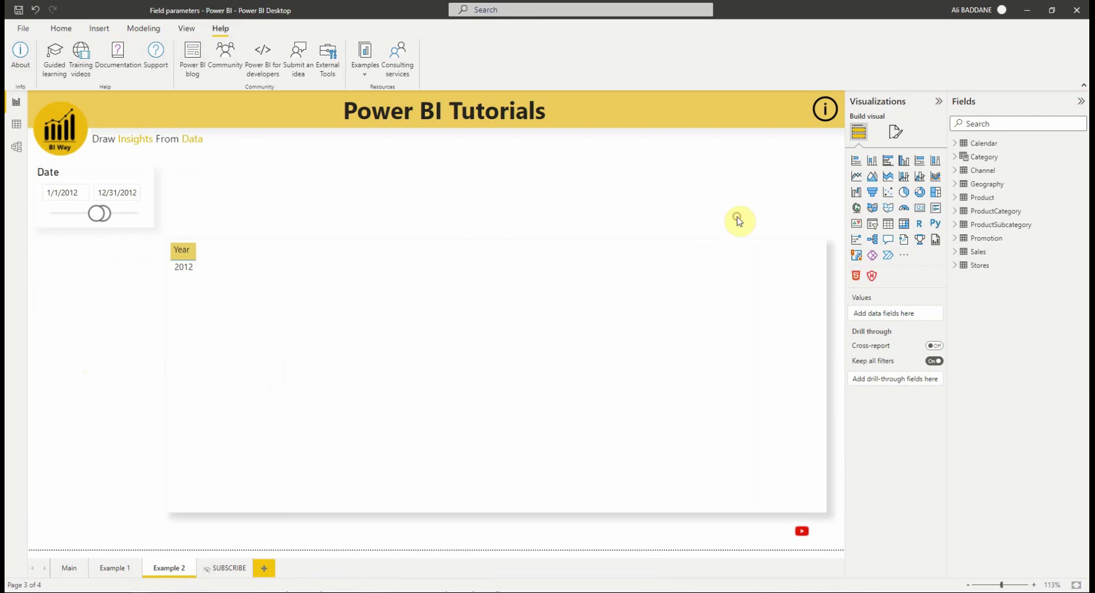
left_click(61, 29)
left_click(22, 31)
left_click(49, 213)
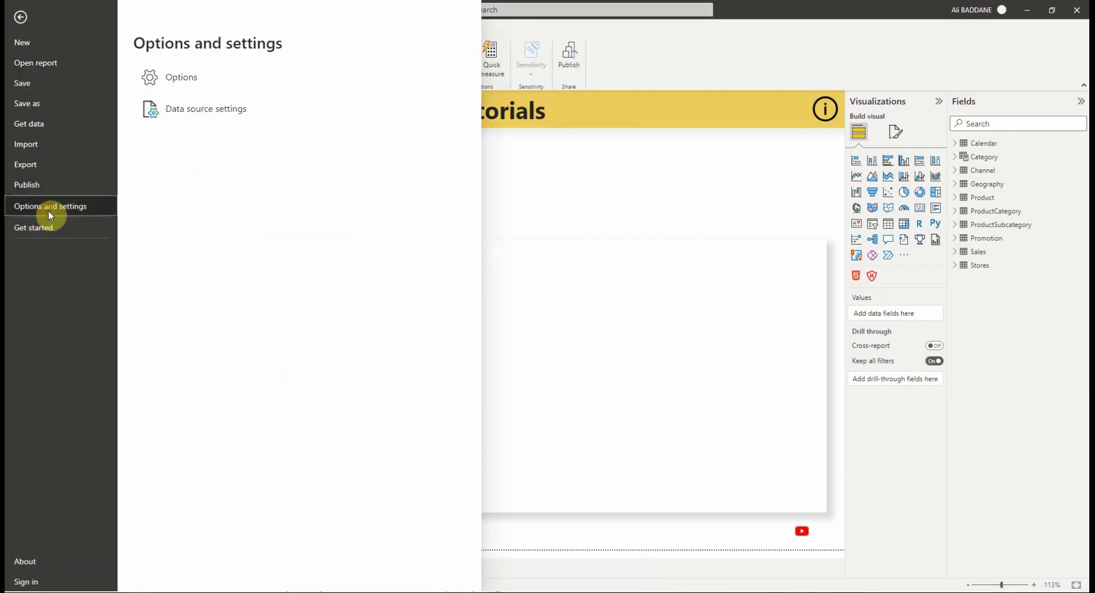
left_click(190, 89)
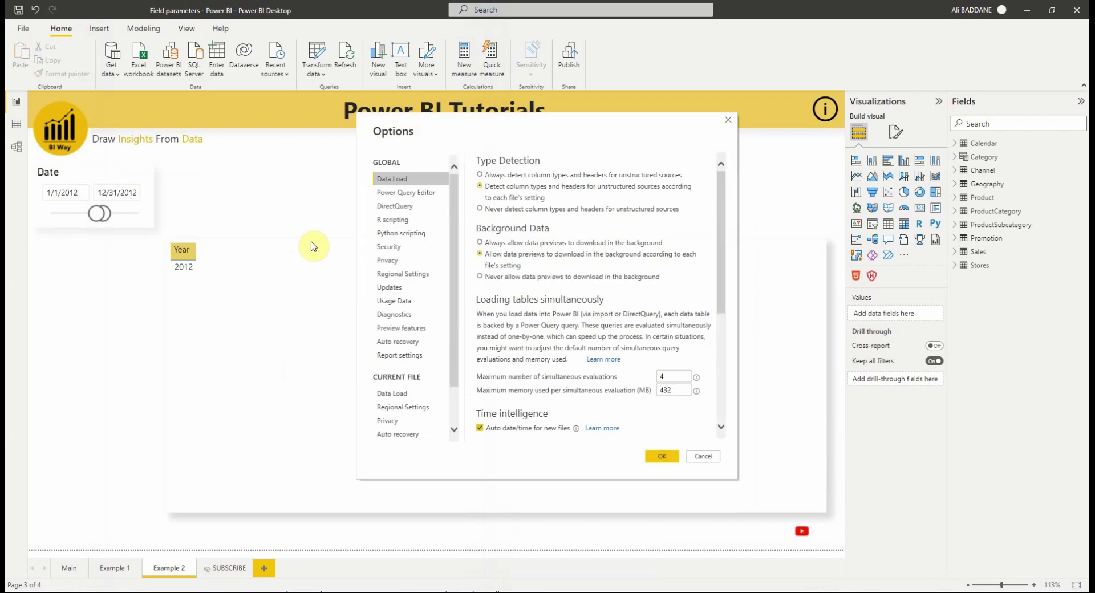
left_click(401, 328)
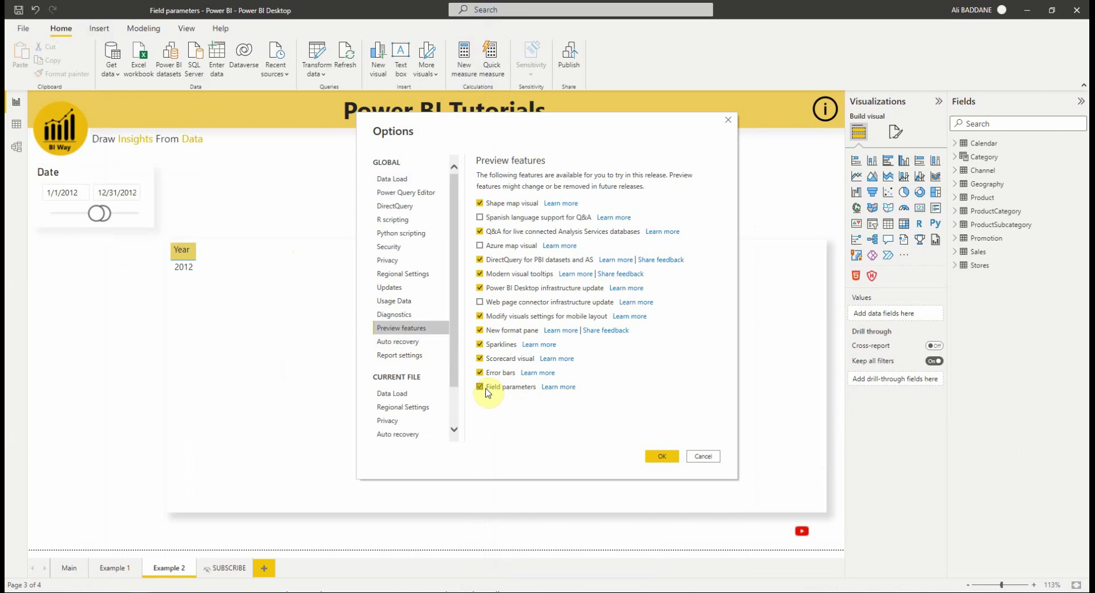
left_click(704, 456)
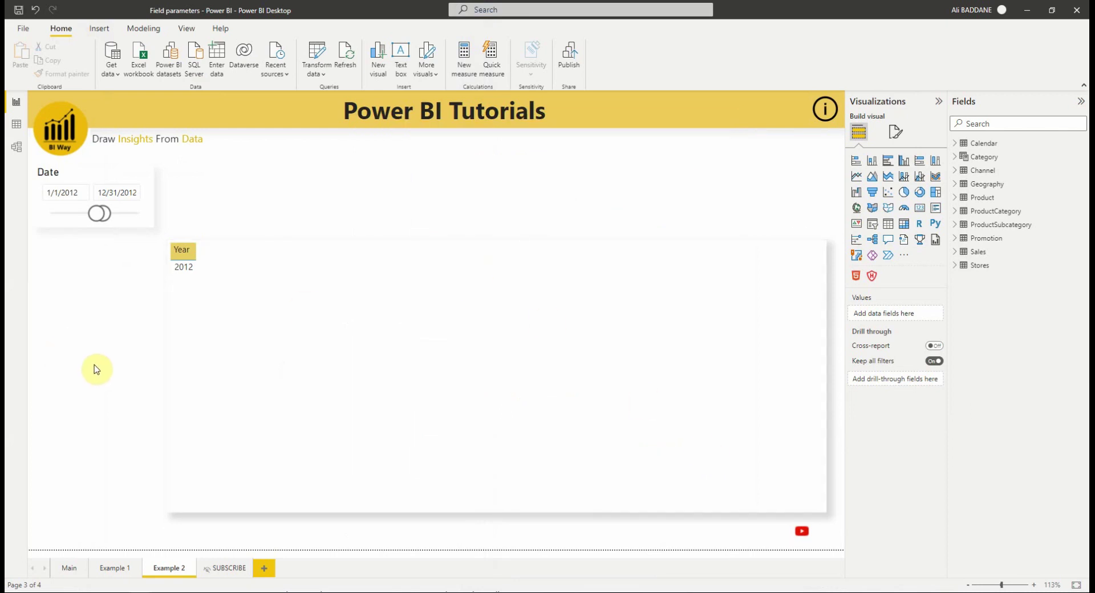
Create a new Fields parameter from the Modeling tab and name it Columns.
left_click(145, 29)
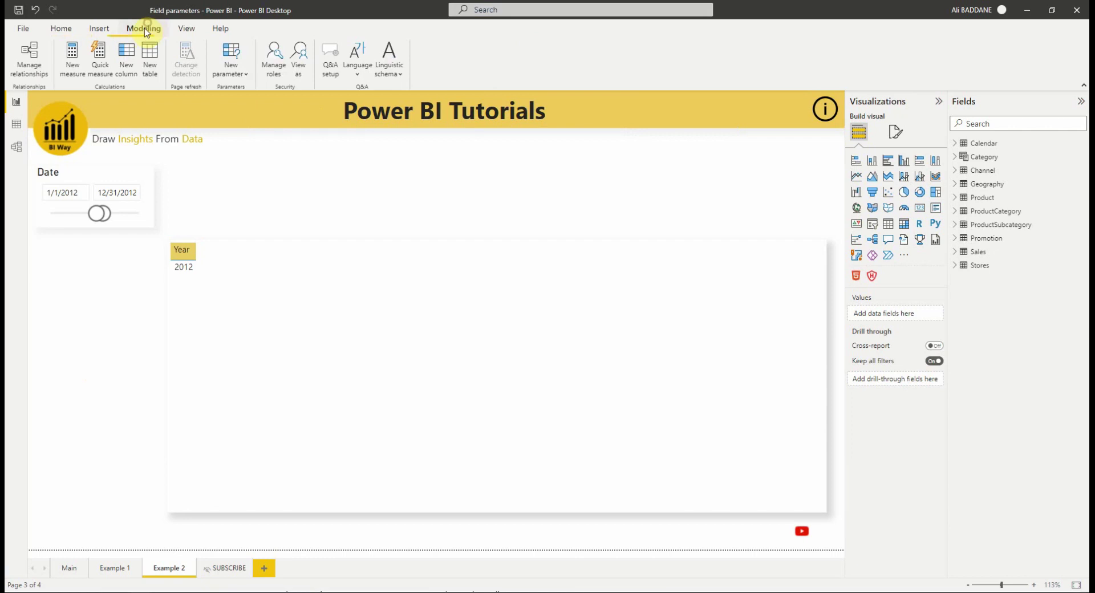
left_click(231, 66)
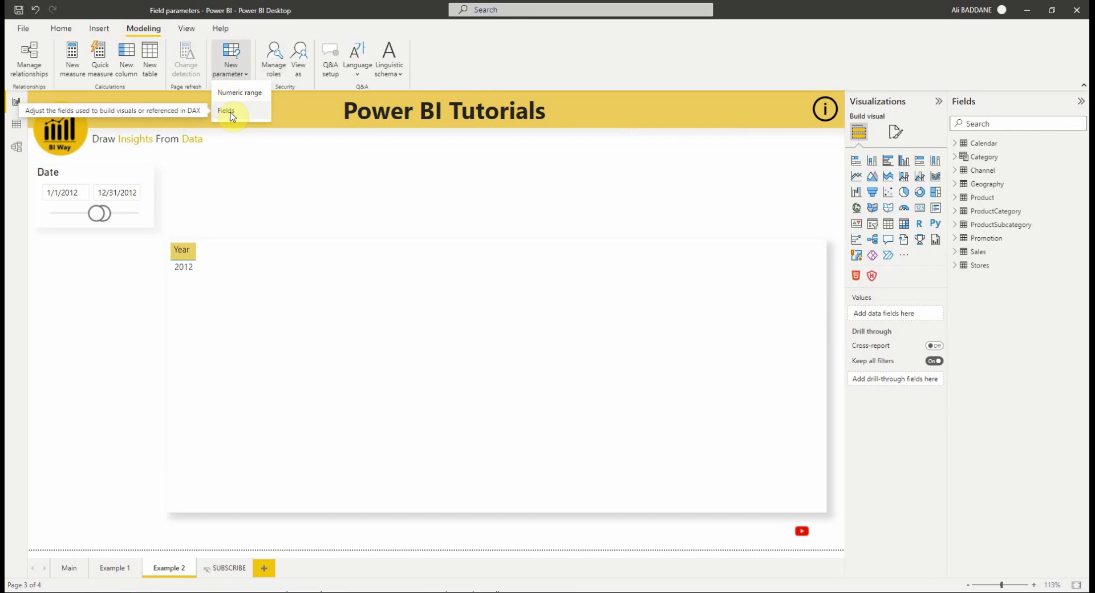
left_click(230, 111)
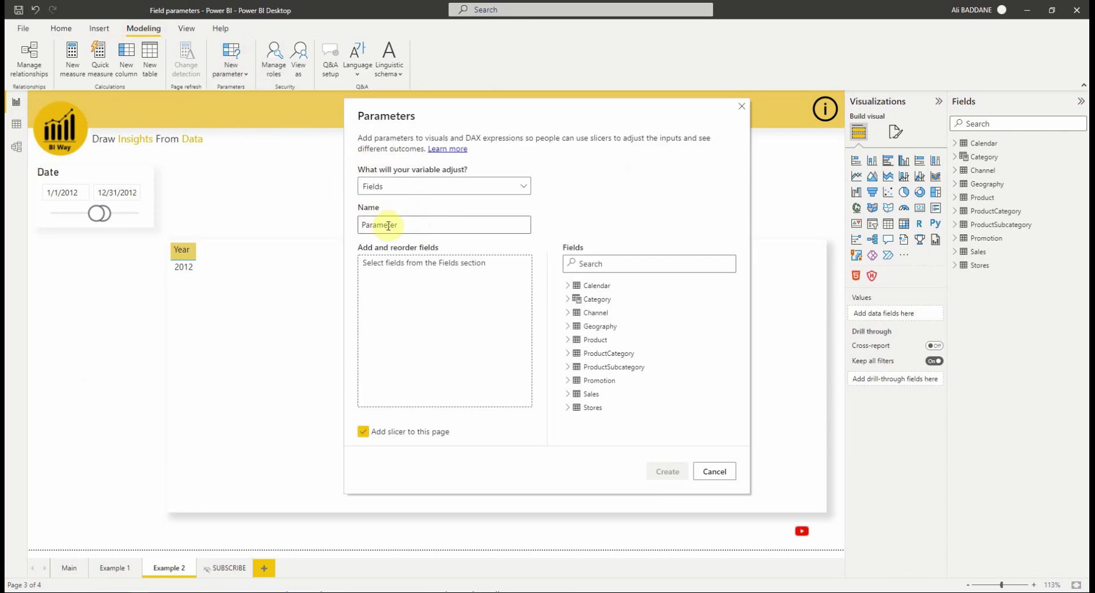
left_click_drag(402, 224, 342, 225)
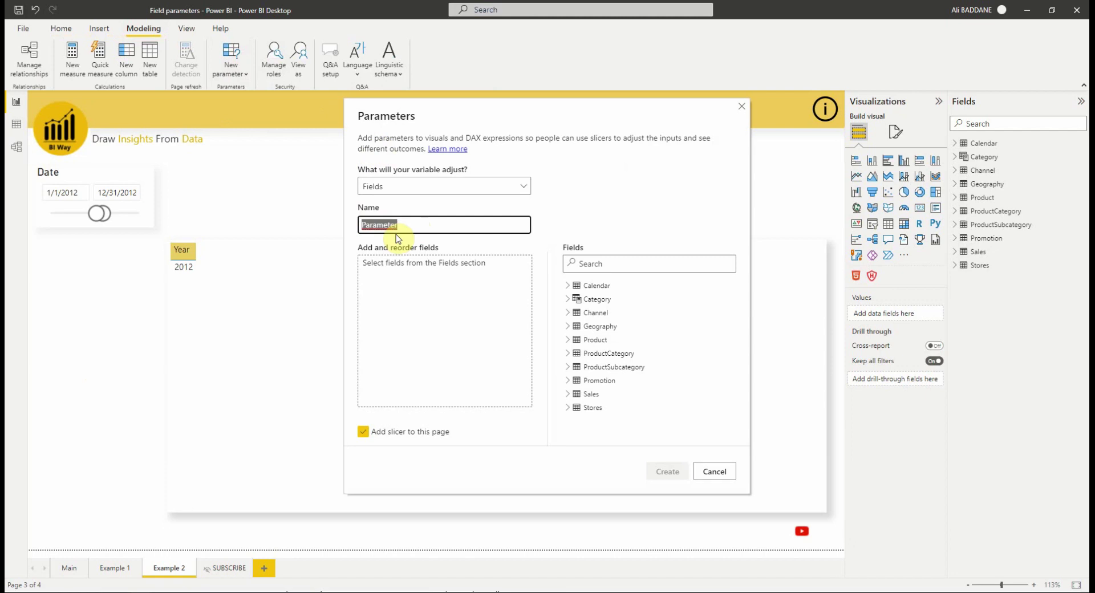
type("Columns")
Tick ProductCategory and ProductSubcategory as fields of the Columns parameter.
left_click(567, 353)
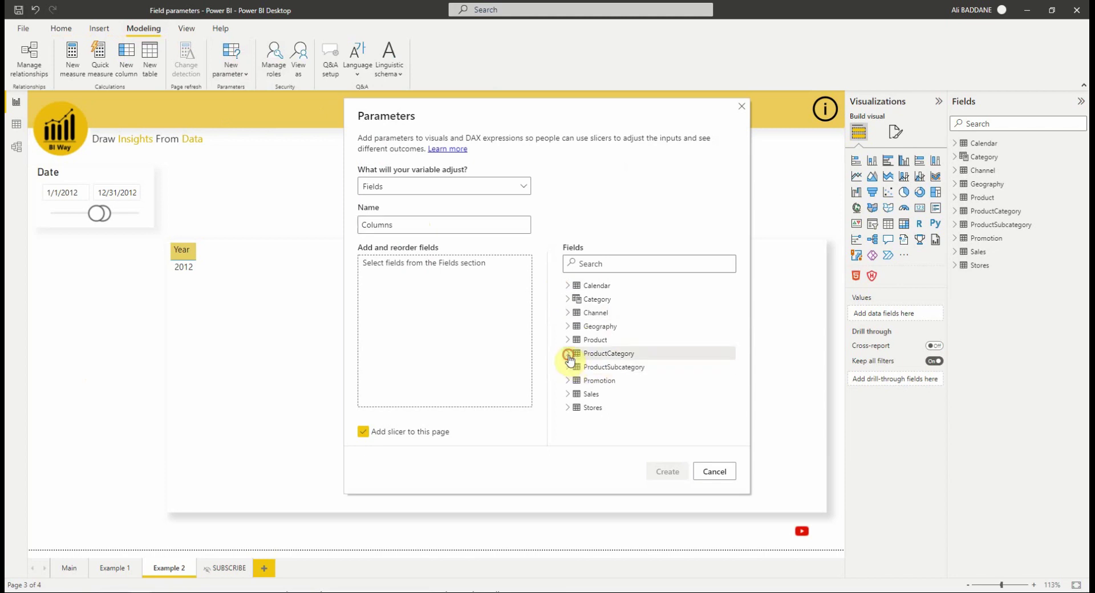
left_click(587, 369)
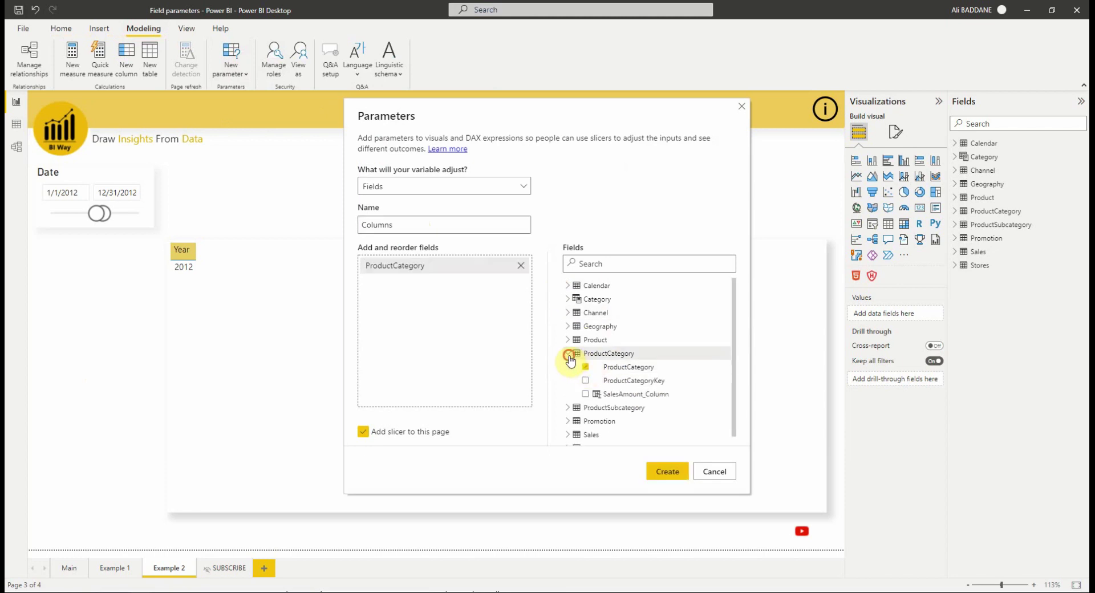
left_click(568, 354)
left_click(568, 367)
scroll(589, 410, "down", 1)
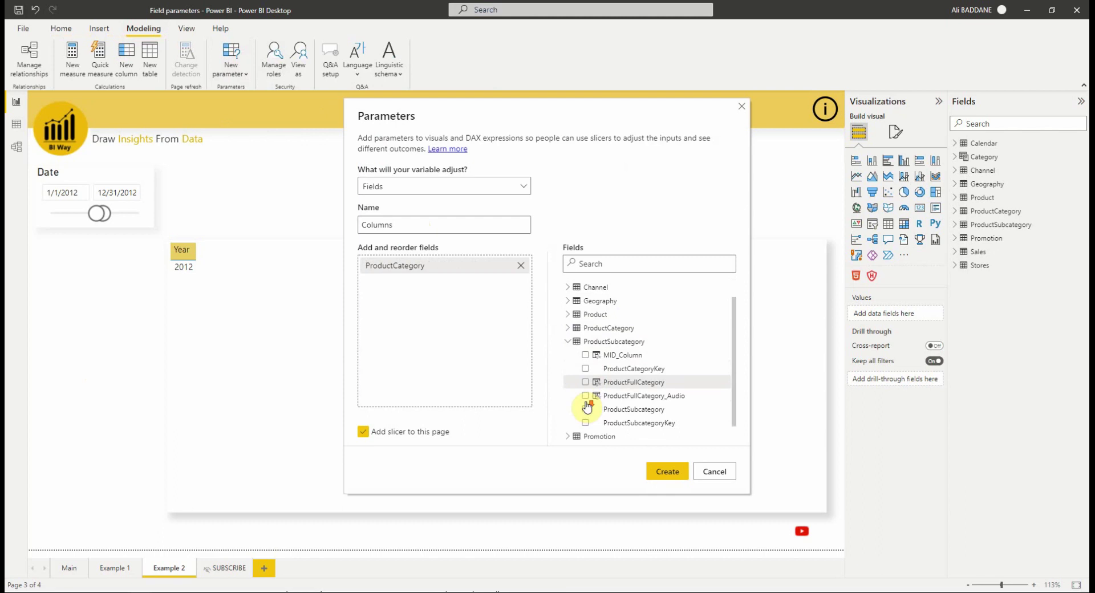
left_click(585, 409)
left_click(567, 341)
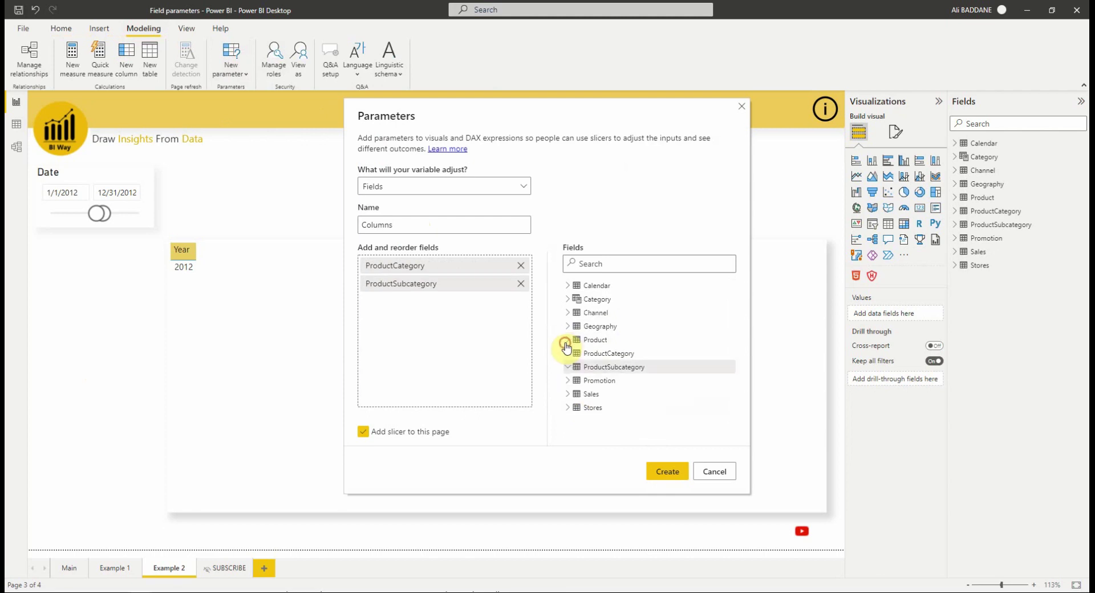
Tick StoreName from Stores and ContinentName from Geography as parameter fields.
left_click(568, 408)
scroll(578, 412, "down", 3)
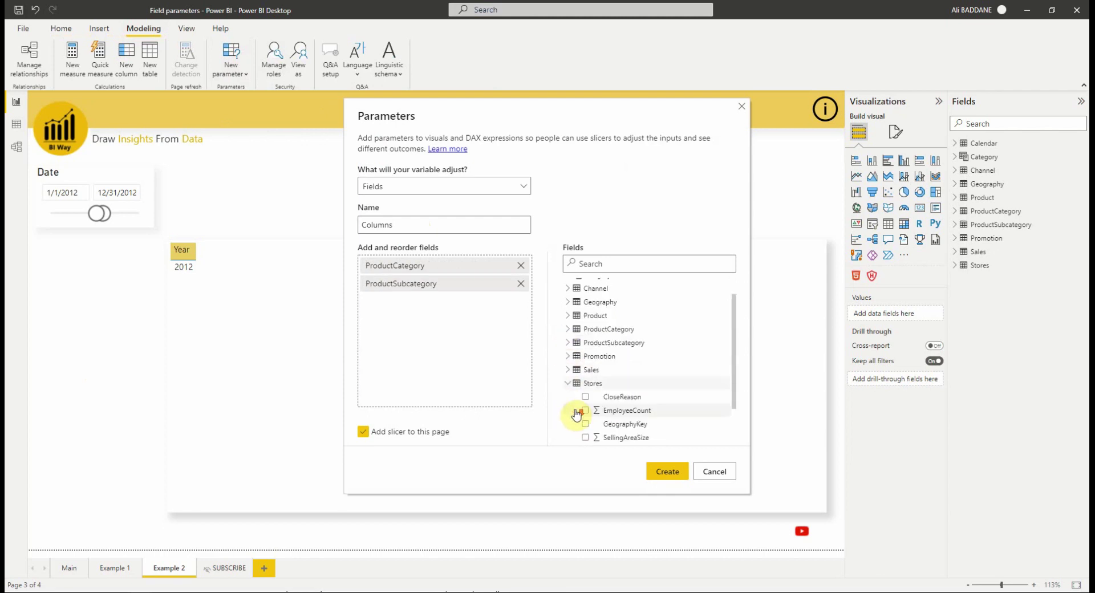
left_click(585, 425)
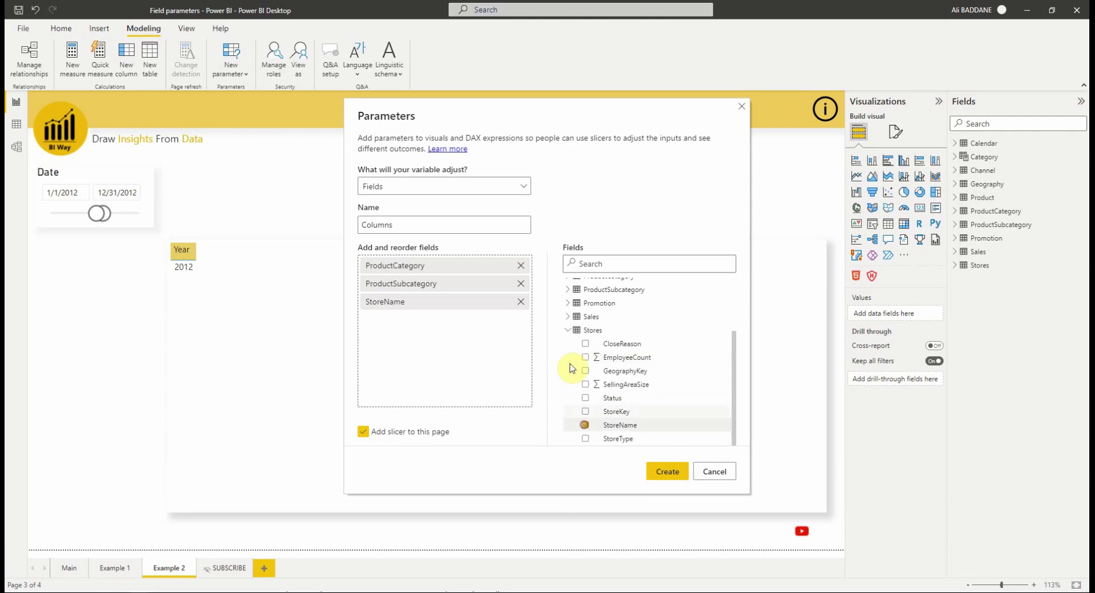
left_click(567, 330)
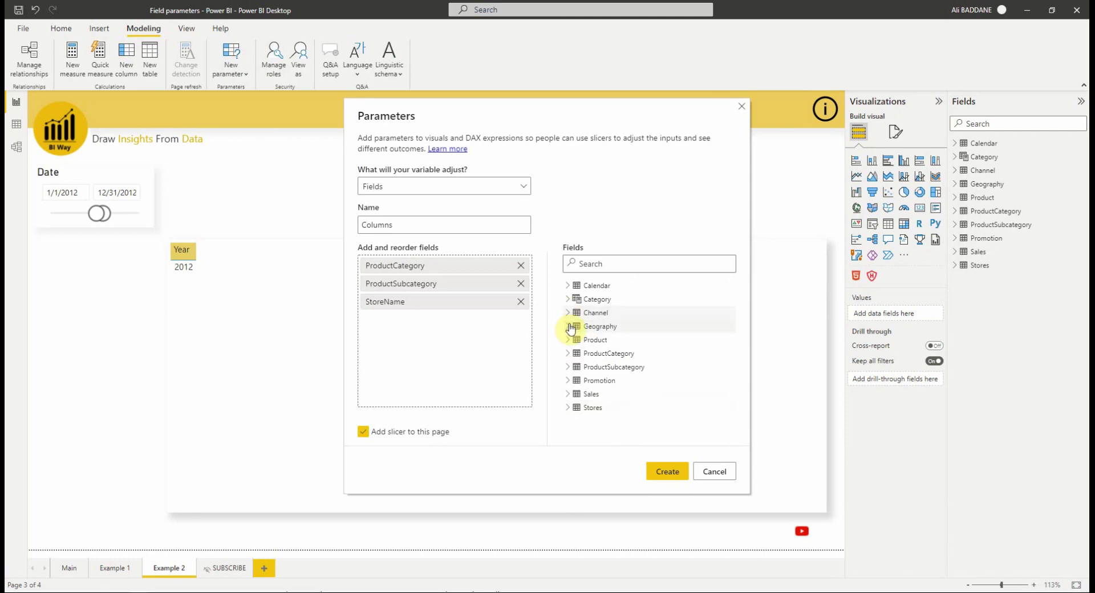
left_click(568, 326)
left_click(575, 338)
left_click(567, 326)
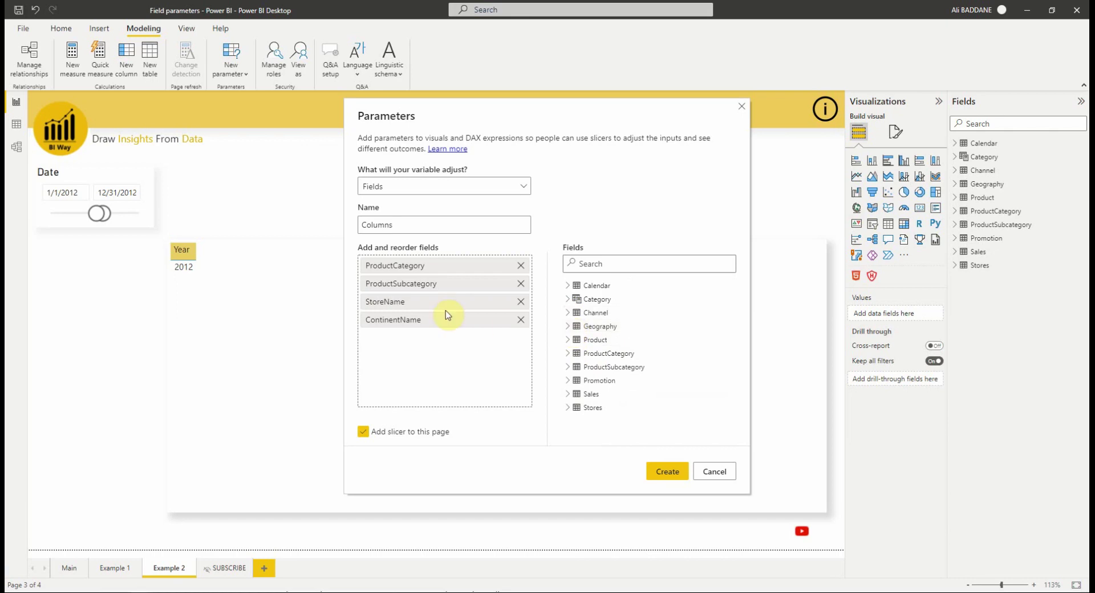
Rename the first two entries to 'Product Category' and 'Product Subcategory'.
double_click(392, 265)
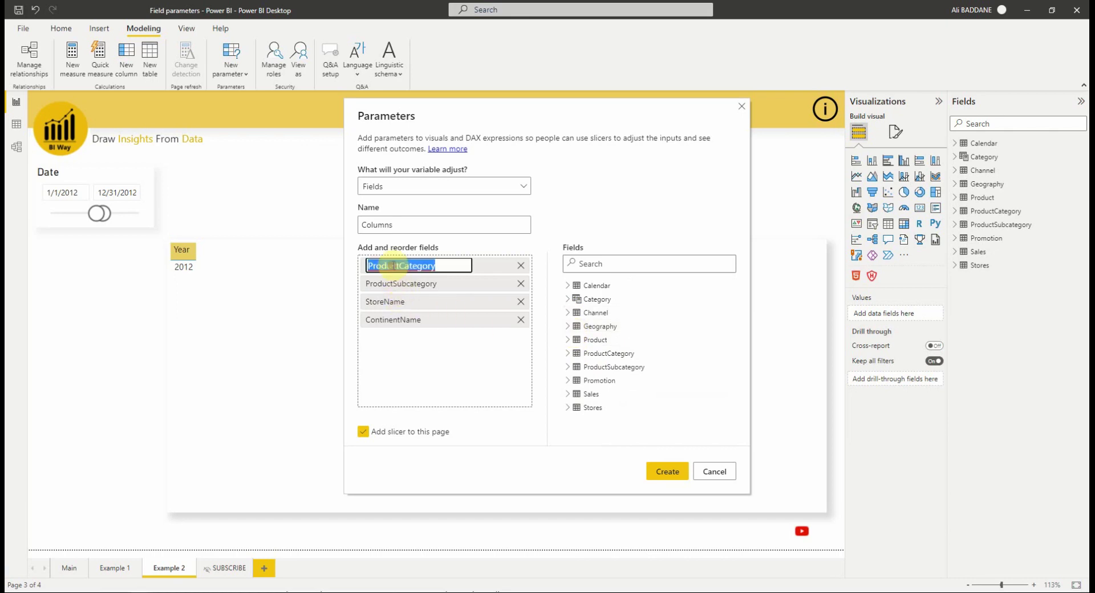
left_click(398, 266)
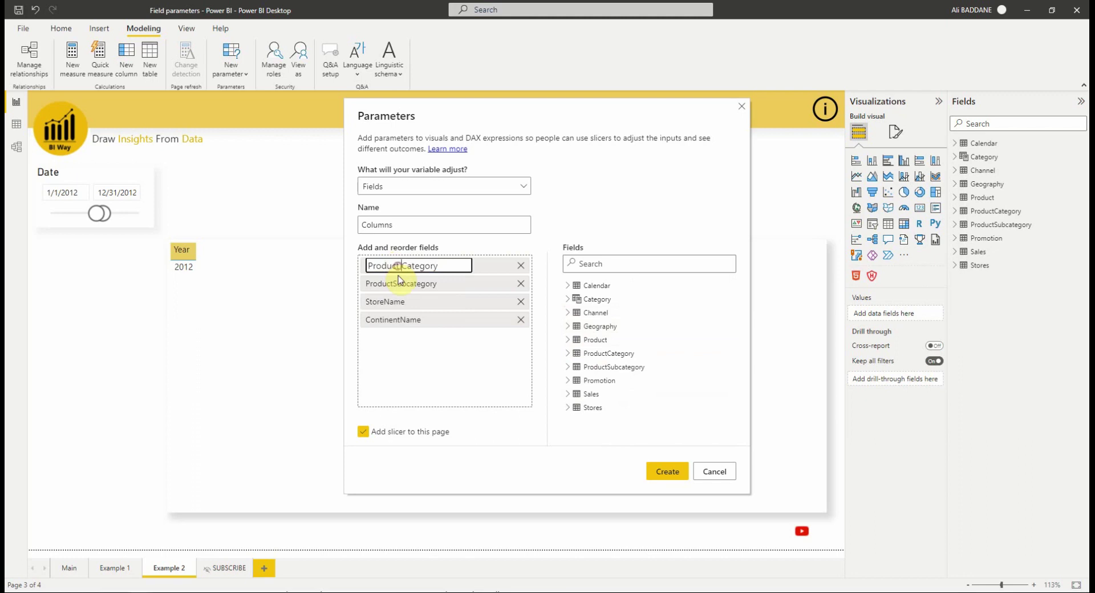
left_click(398, 284)
double_click(393, 284)
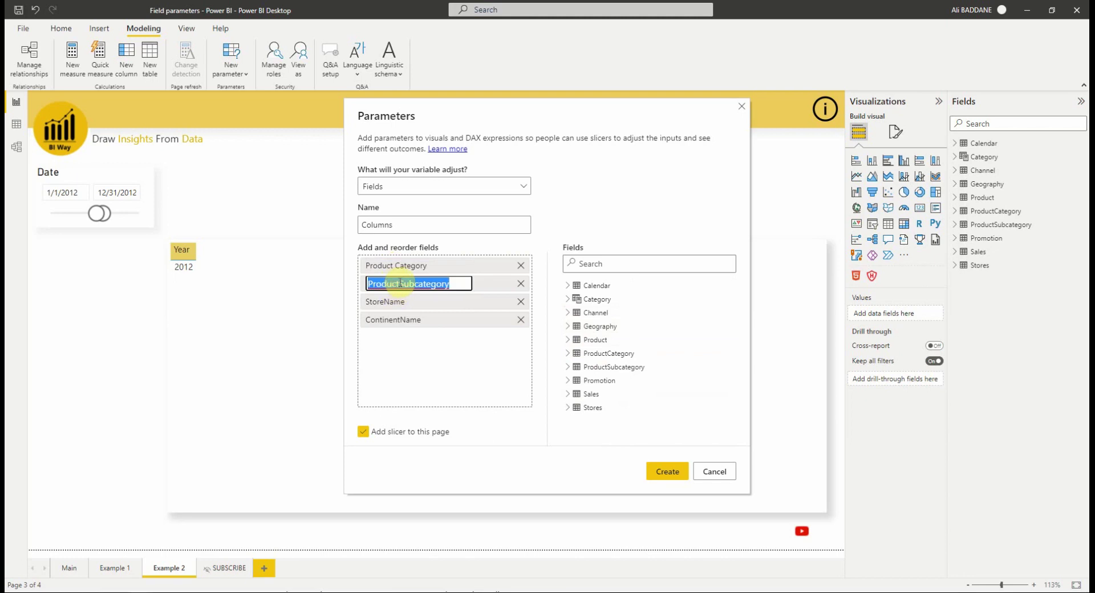
left_click(401, 283)
left_click(386, 302)
Rename to 'Store Name' and 'Continent Name', move Continent Name above Store Name, and create.
double_click(386, 301)
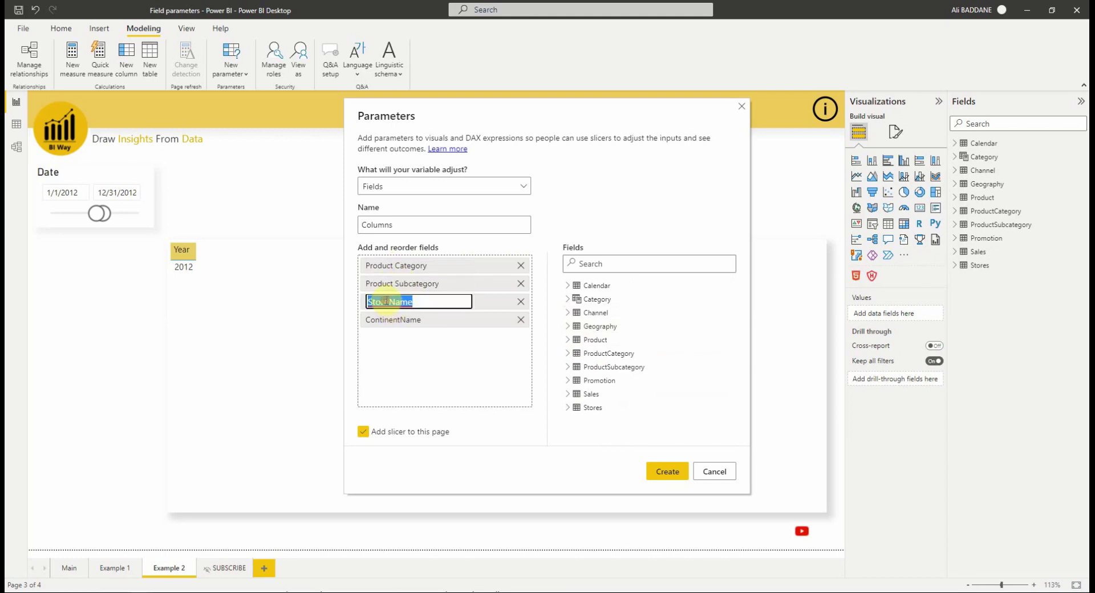
left_click(390, 301)
left_click(395, 320)
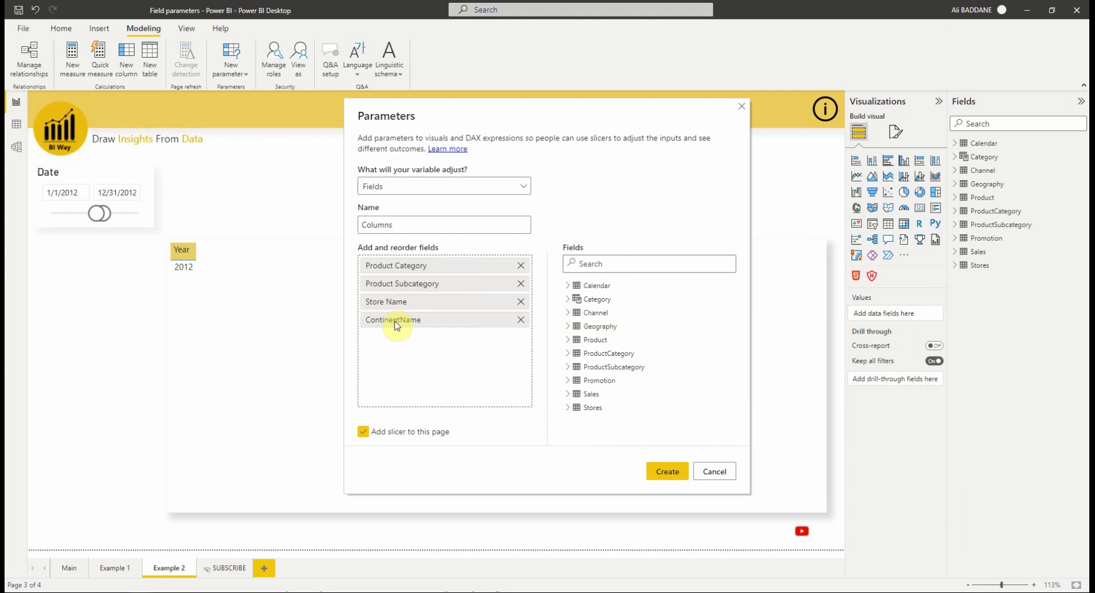
double_click(395, 320)
left_click(401, 320)
left_click(446, 379)
mouse_move(412, 323)
left_mouse_down()
mouse_move(410, 291)
mouse_move(411, 341)
left_mouse_up()
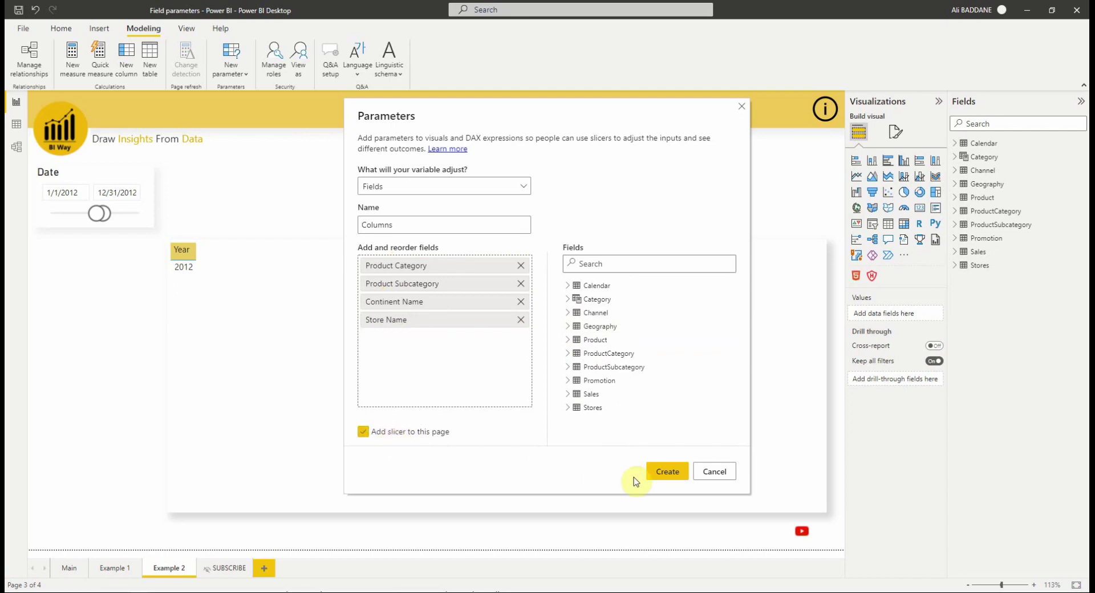
left_click(668, 474)
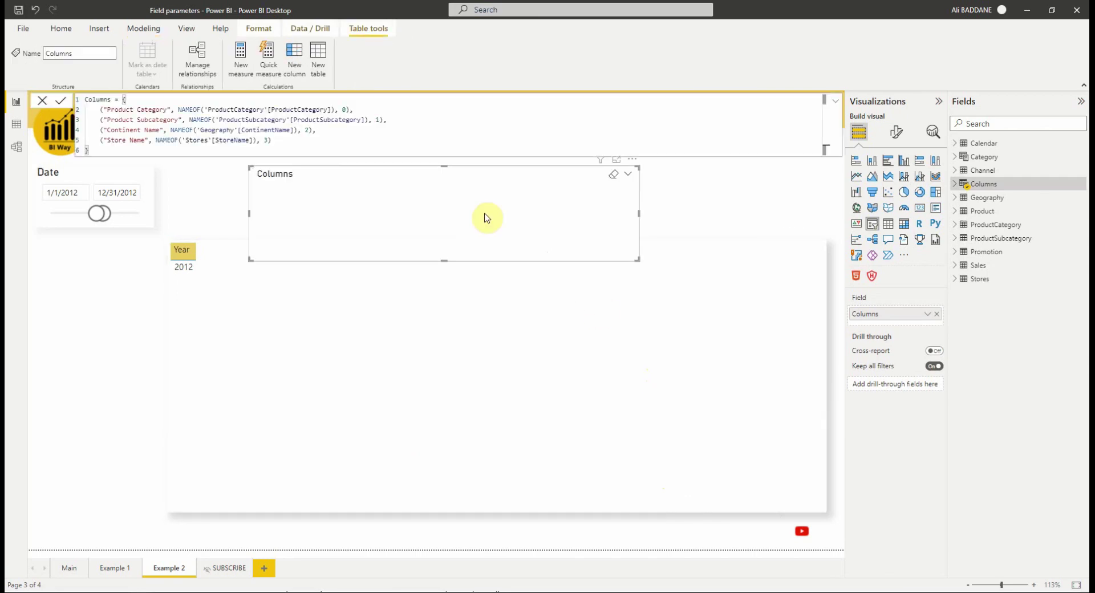
Move the Columns slicer beneath the Date slicer and resize it narrow and tall.
left_click_drag(630, 165, 408, 239)
left_click_drag(414, 333, 155, 496)
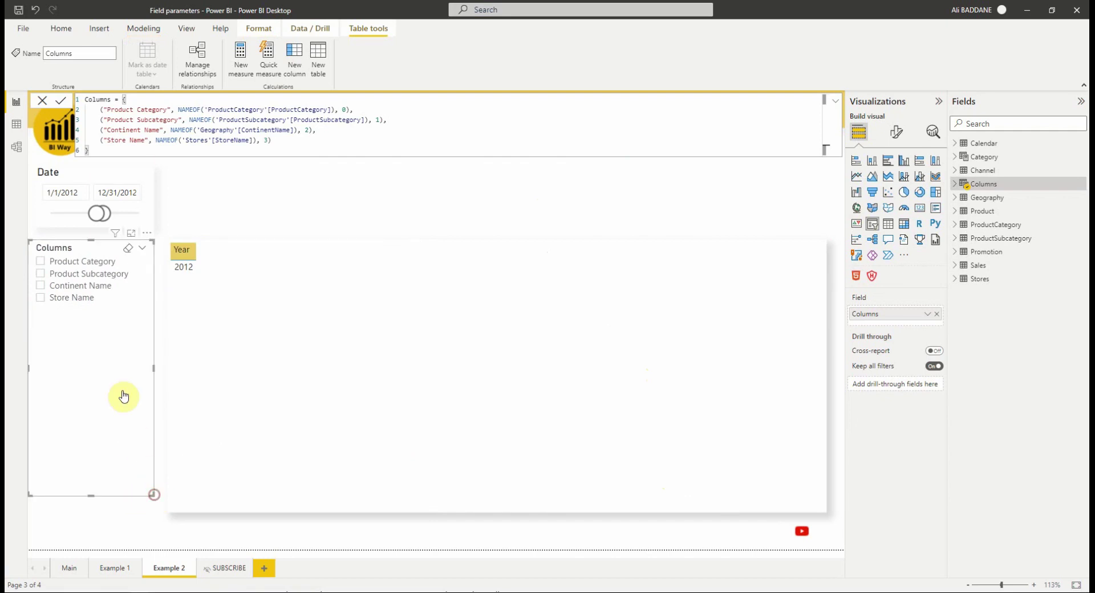
left_click(758, 313)
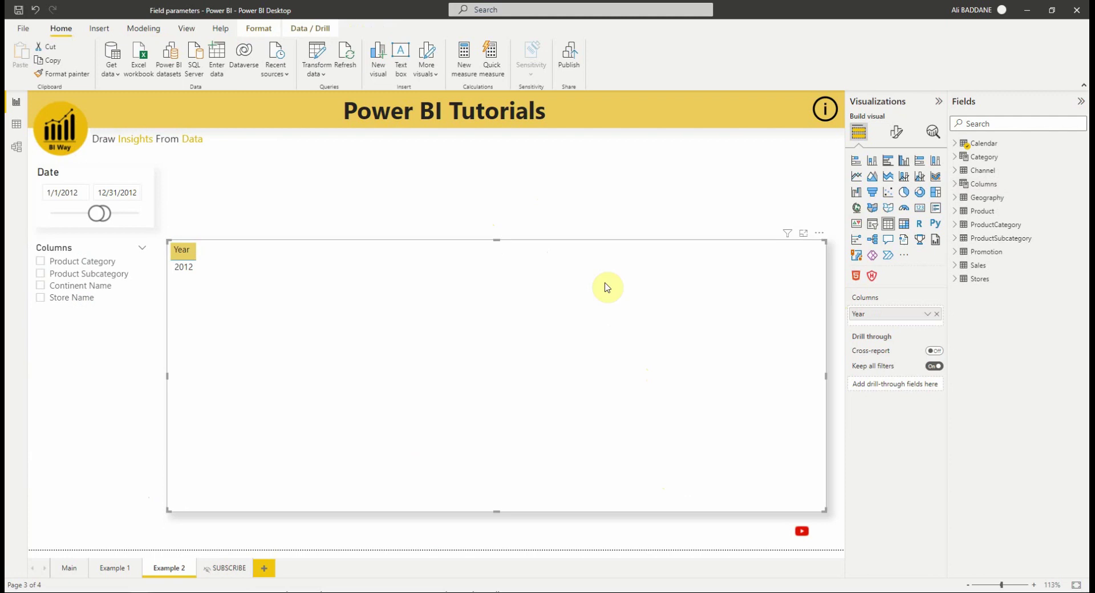
Add the Columns parameter to the table's columns and test Product Subcategory and Continent Name.
left_click(954, 184)
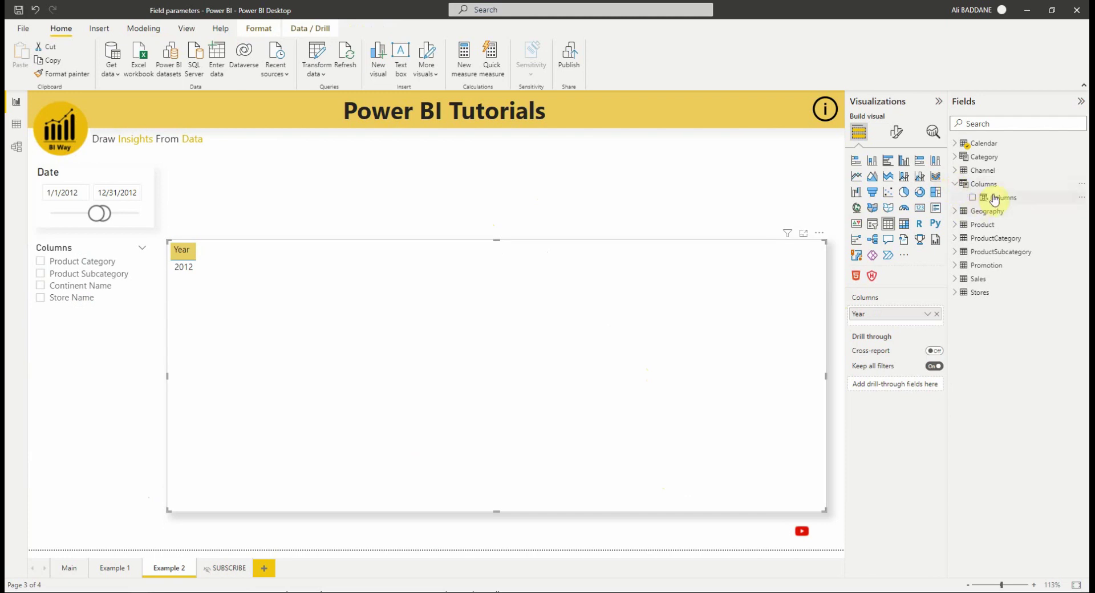
left_click_drag(994, 199, 891, 313)
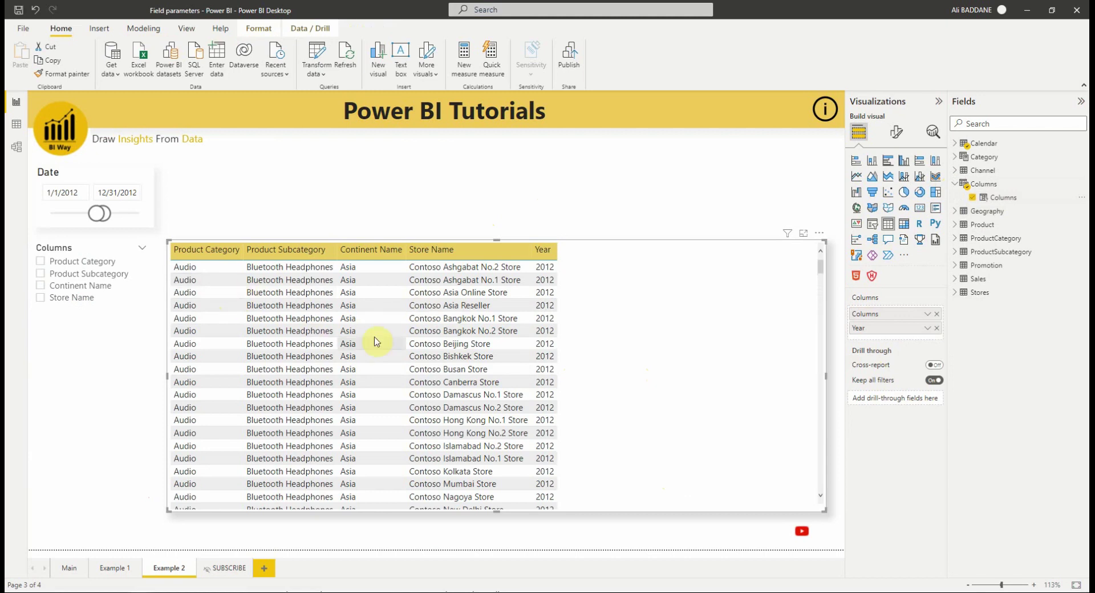
left_click(80, 265)
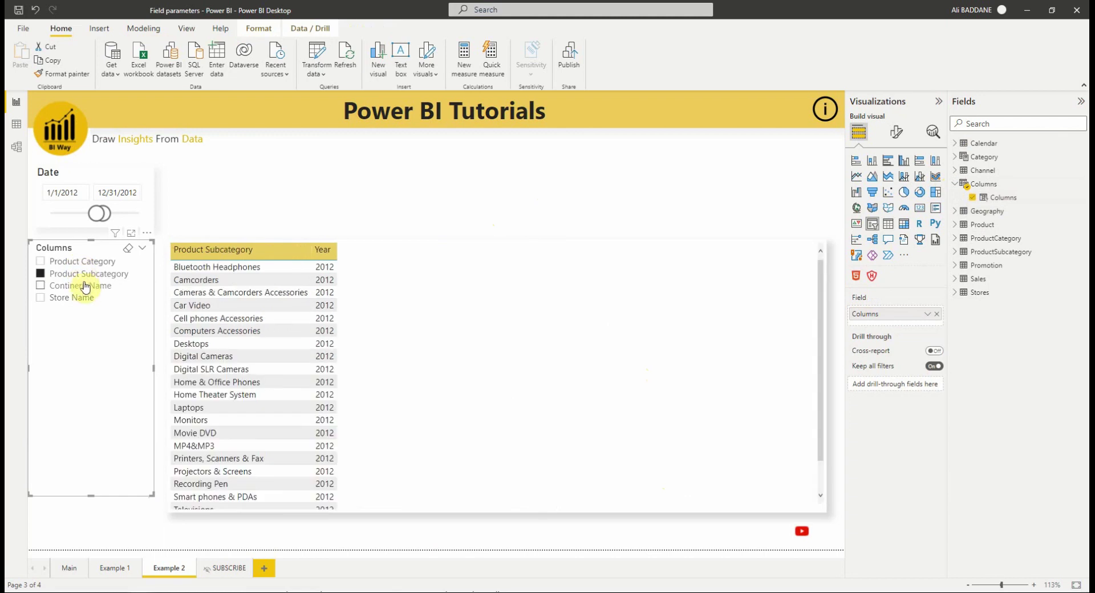
left_click(84, 286)
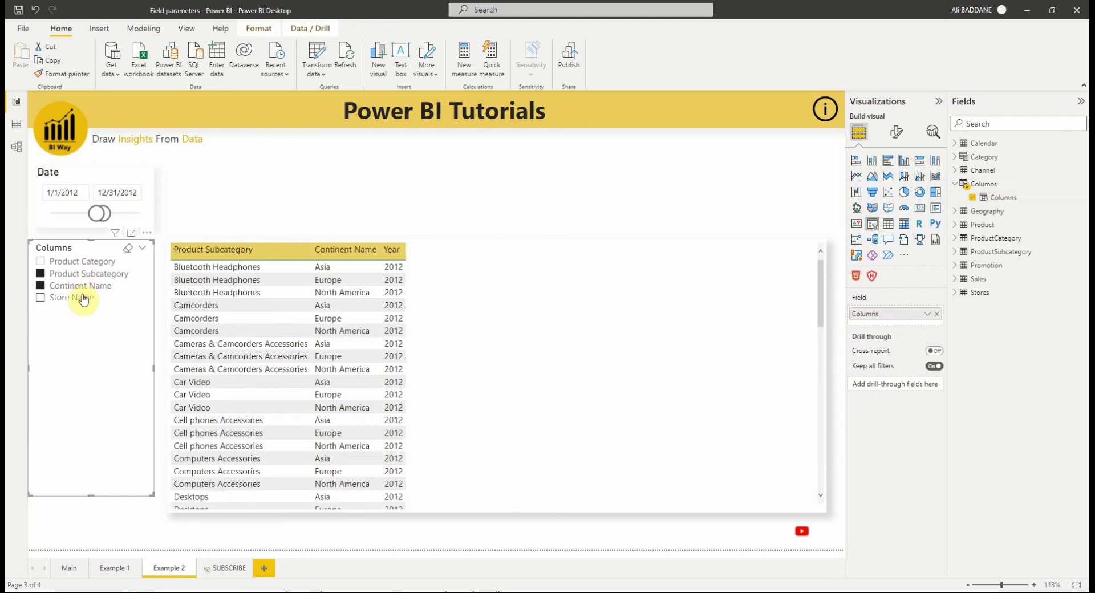
Add Product Category, clear the slicer selection, and view the Columns table in Data view.
left_click(86, 264)
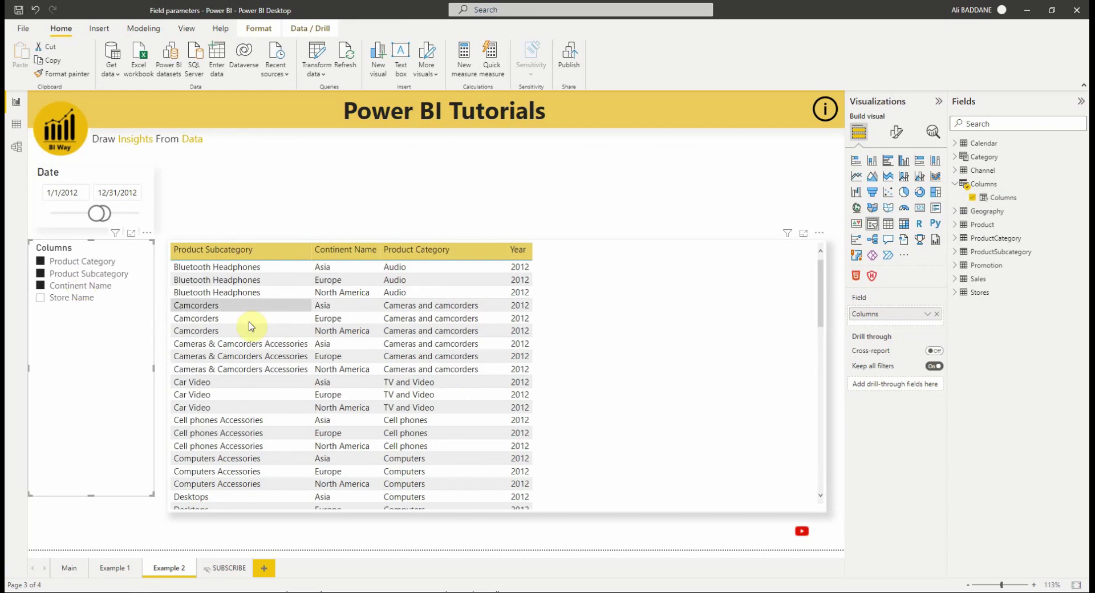
left_click(66, 289)
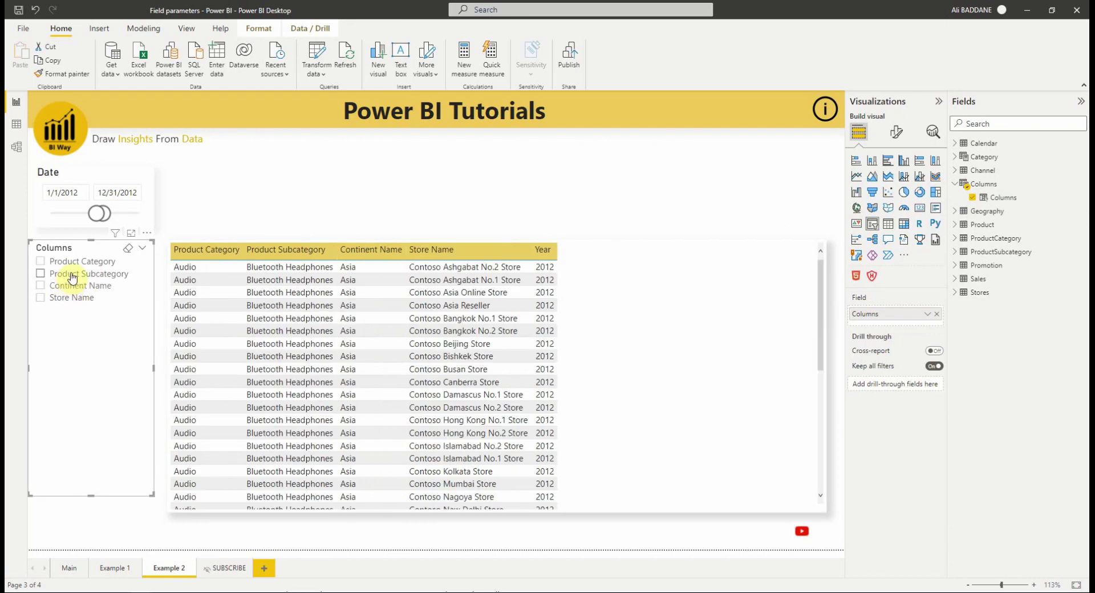
left_click(417, 228)
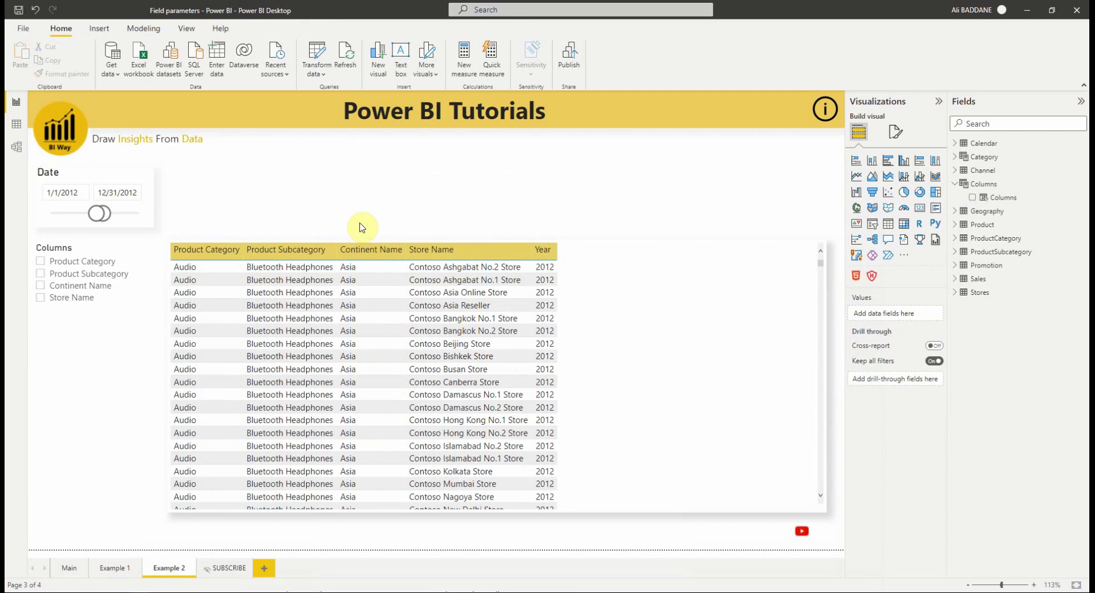
left_click(8, 129)
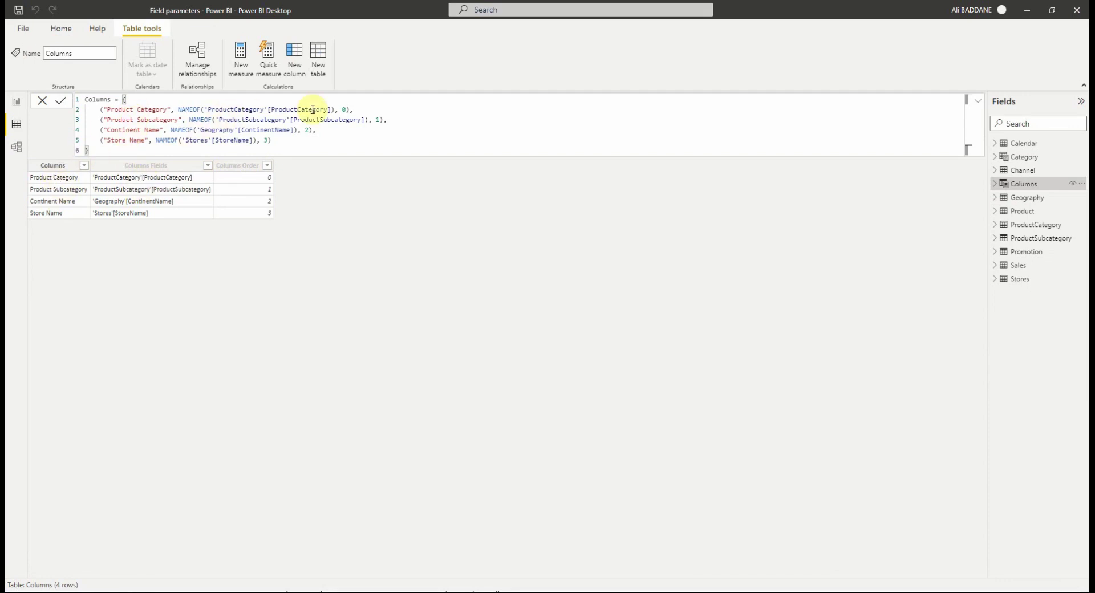
Add the line ("Product Name", NAMEOF('Product'[ProductName]), 4) to the Columns DAX definition.
double_click(187, 109)
key("Return")
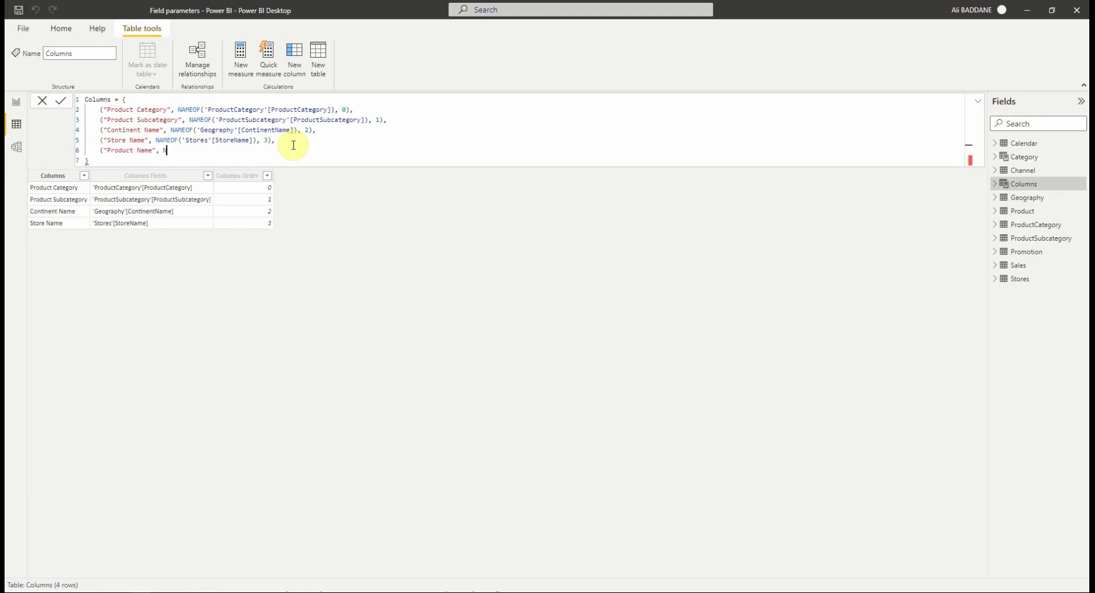
key("Tab")
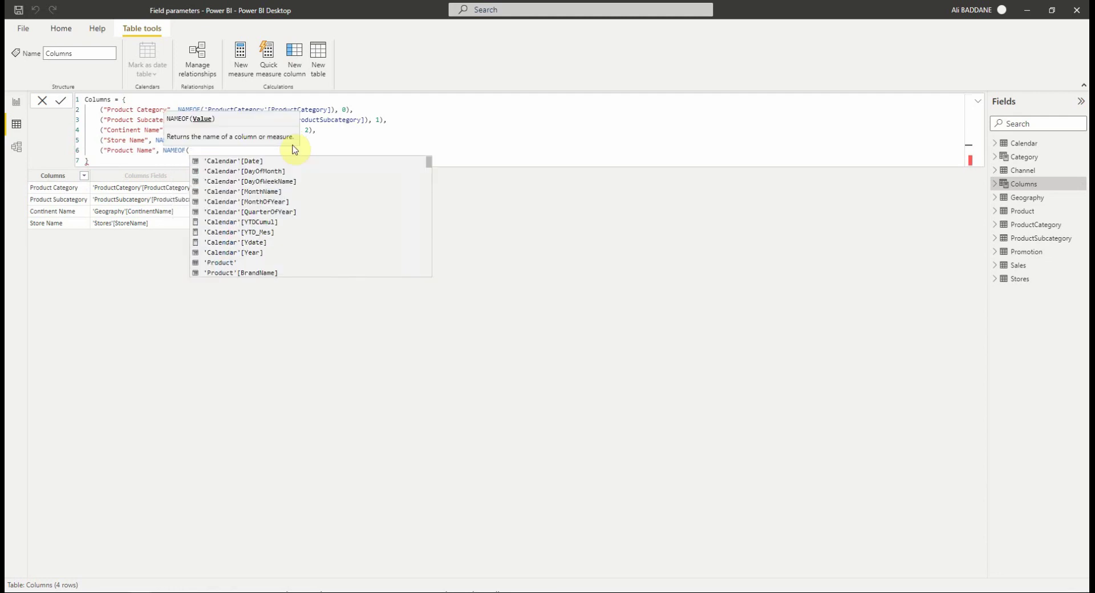
type("product")
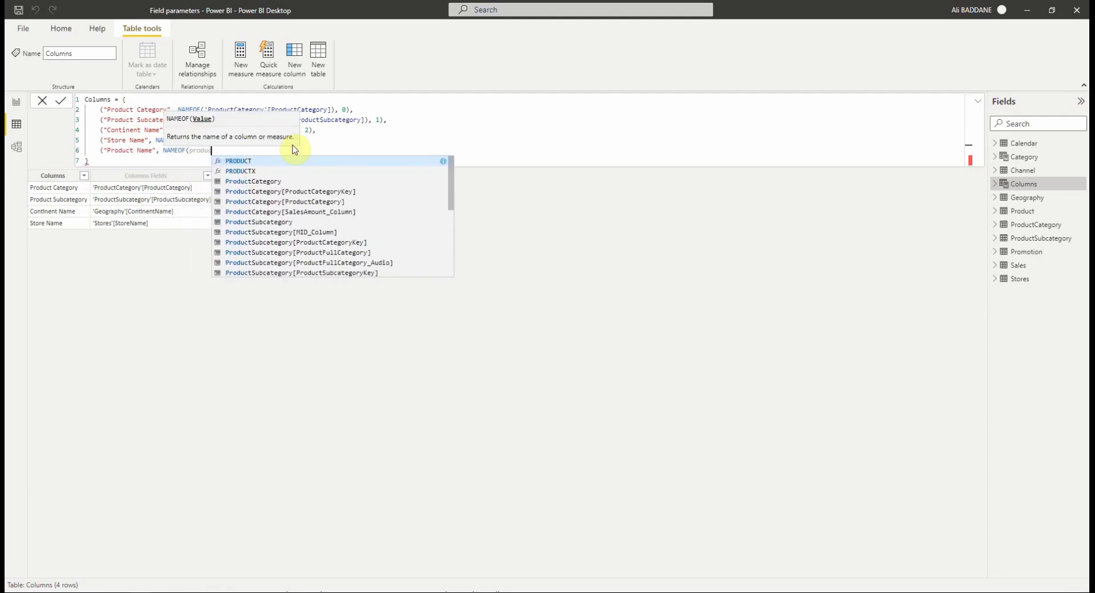
type("n")
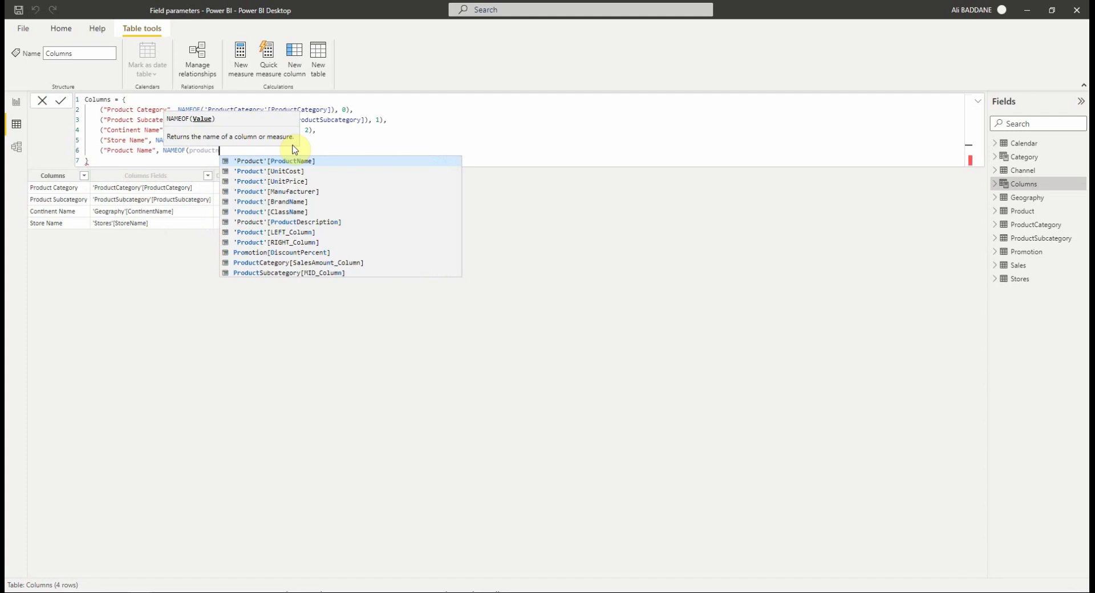
key("Tab")
type(")")
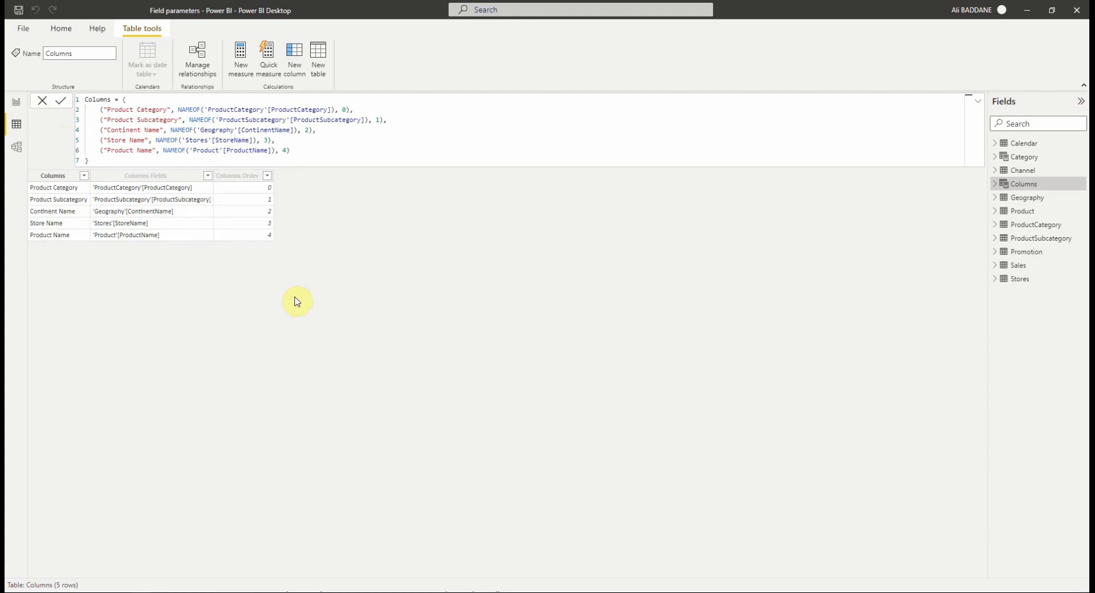
Back on the report, set the Columns slicer's orientation to Horizontal.
left_click(16, 102)
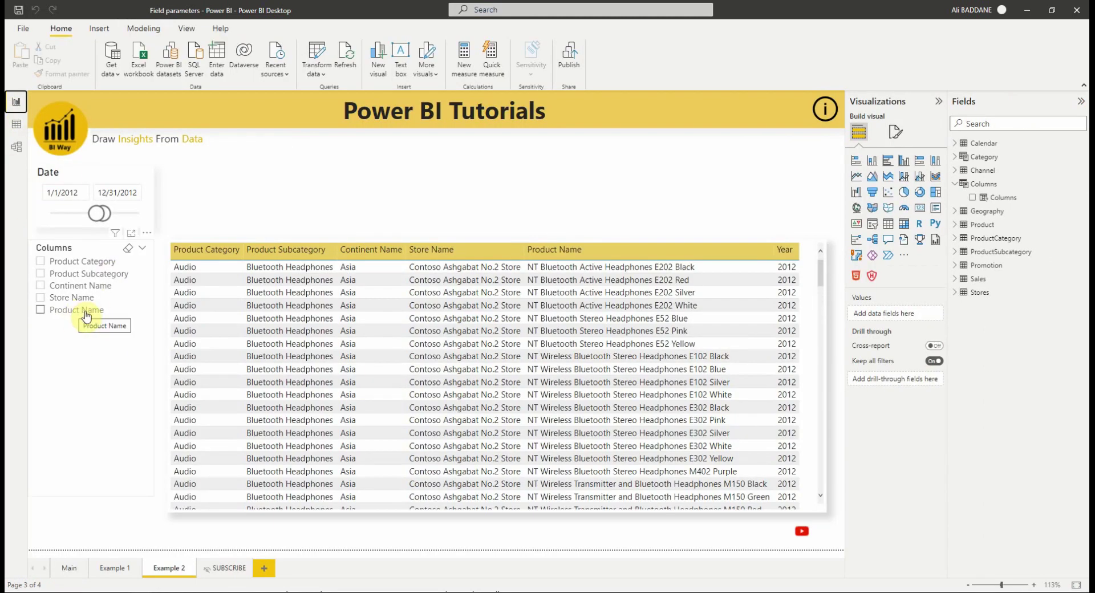
left_click(151, 378)
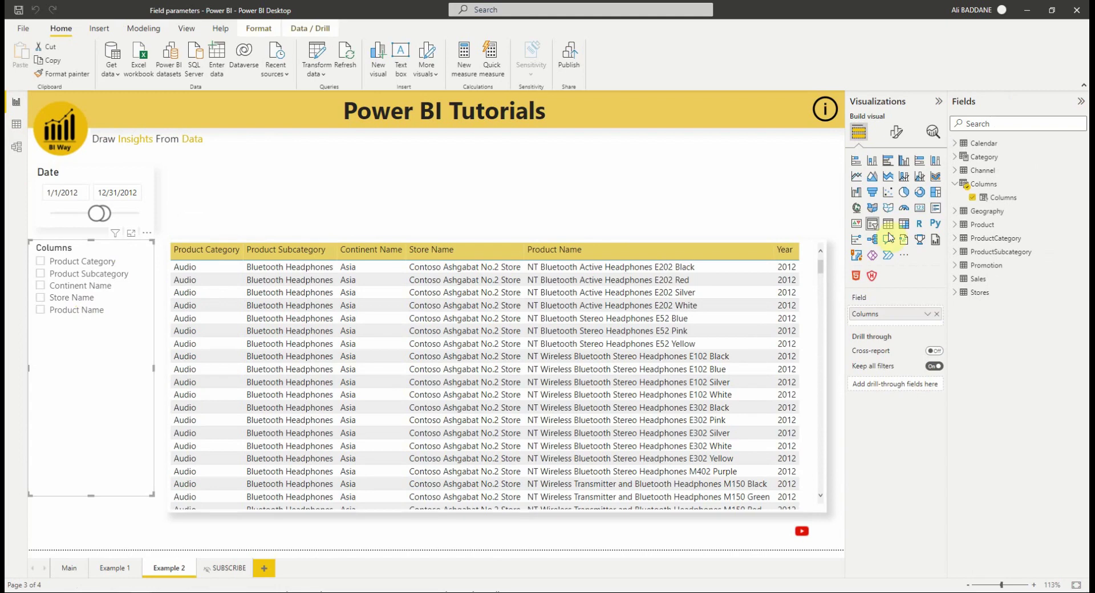
left_click(897, 134)
left_click(881, 211)
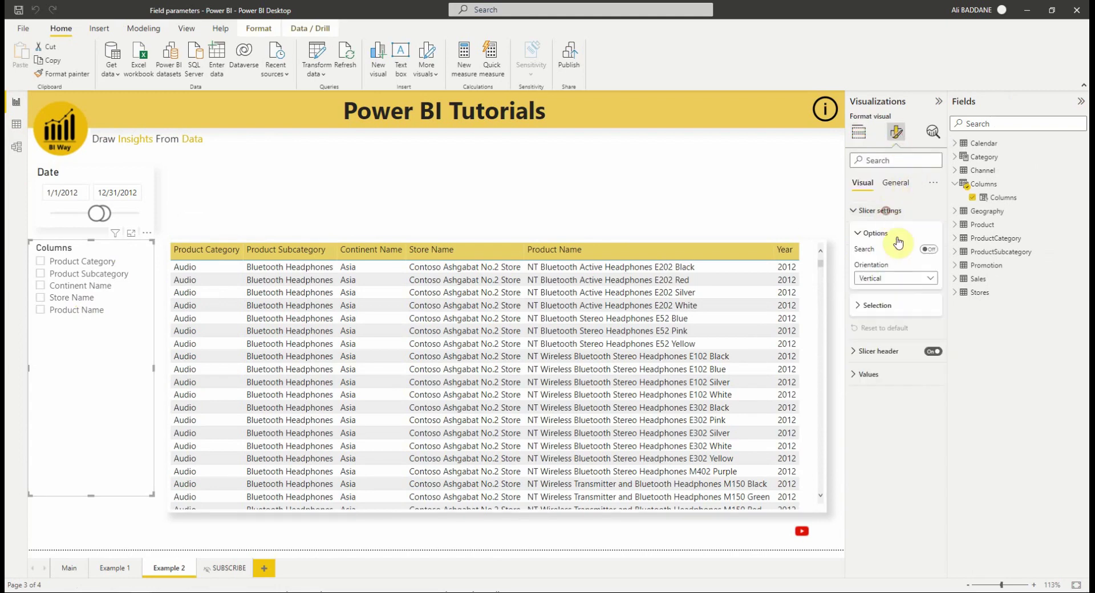
left_click(892, 278)
left_click(891, 301)
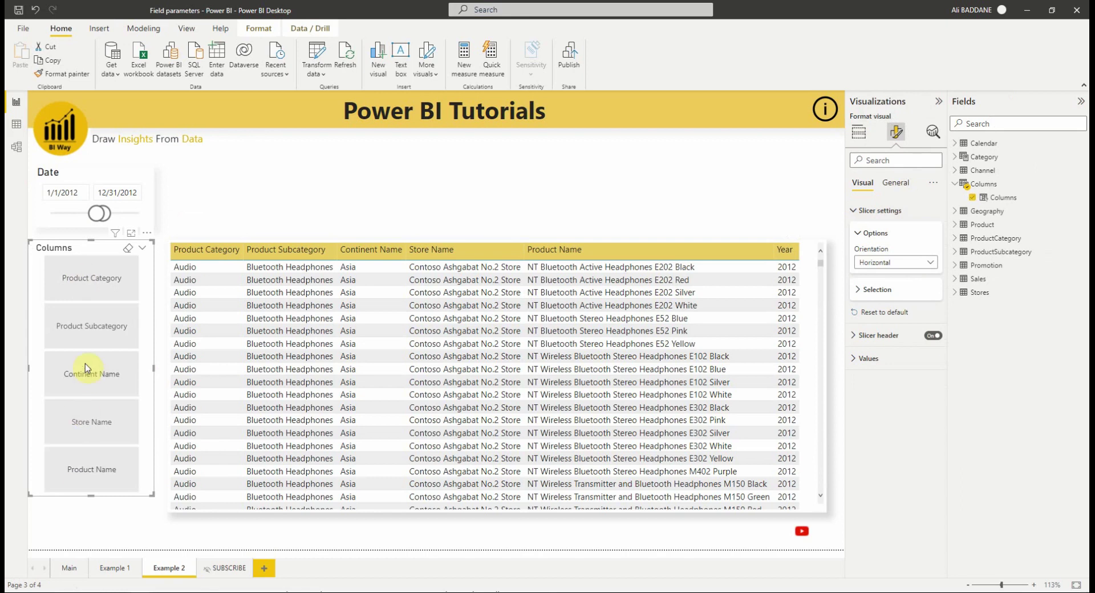
Select Product Subcategory, Product Name and Store Name in the Columns slicer.
left_click(89, 332)
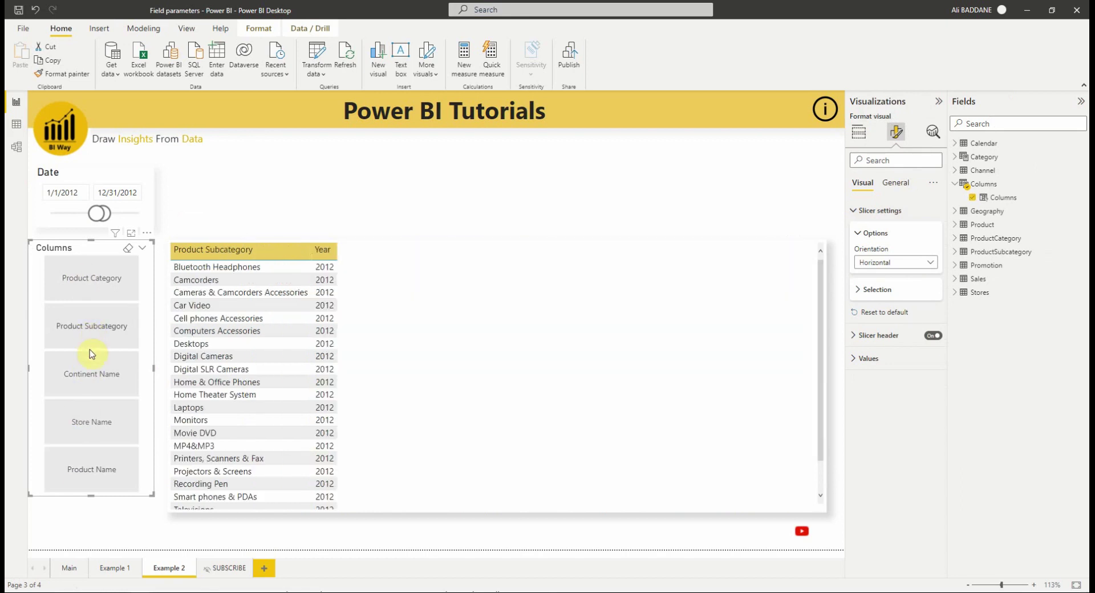
left_click(91, 461)
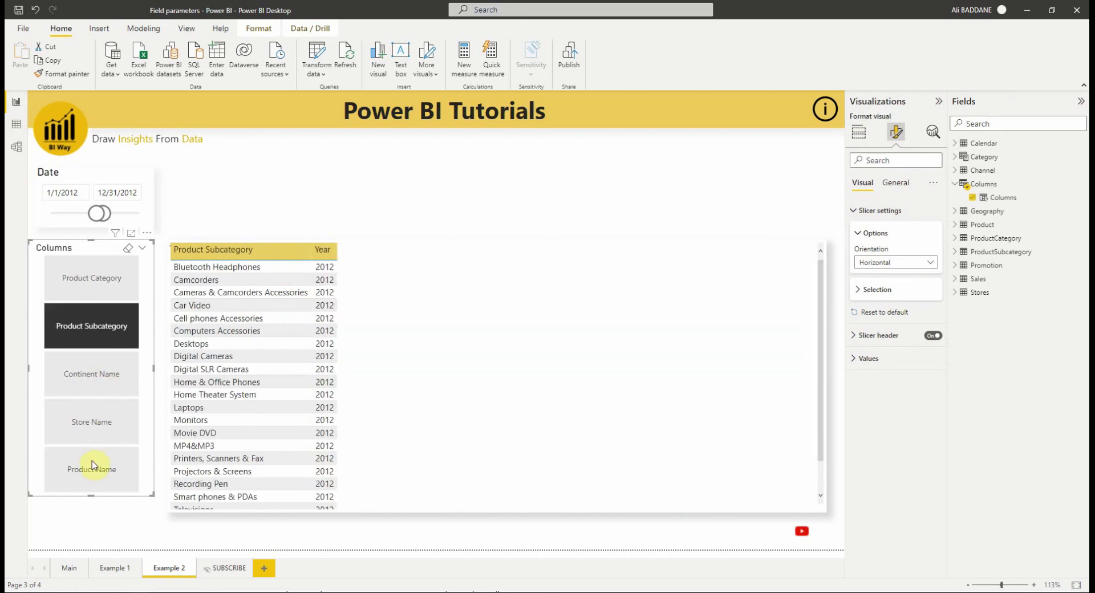
left_click(94, 422)
left_click(403, 202)
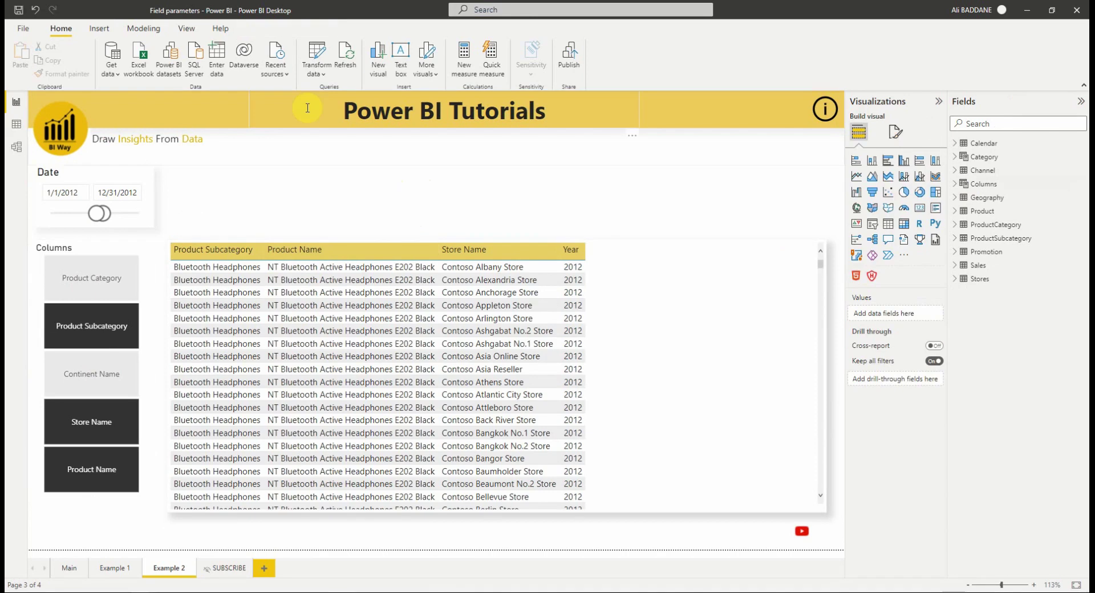
Start a new Fields parameter named Measures.
left_click(143, 28)
left_click(224, 80)
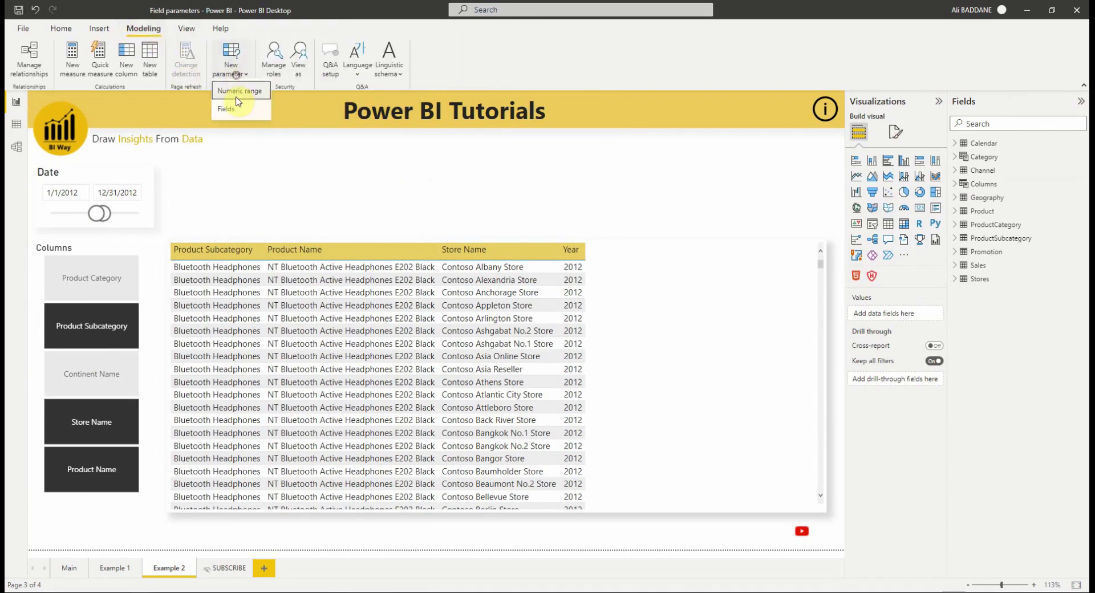
left_click(230, 113)
left_click(408, 226)
left_click_drag(408, 225, 293, 229)
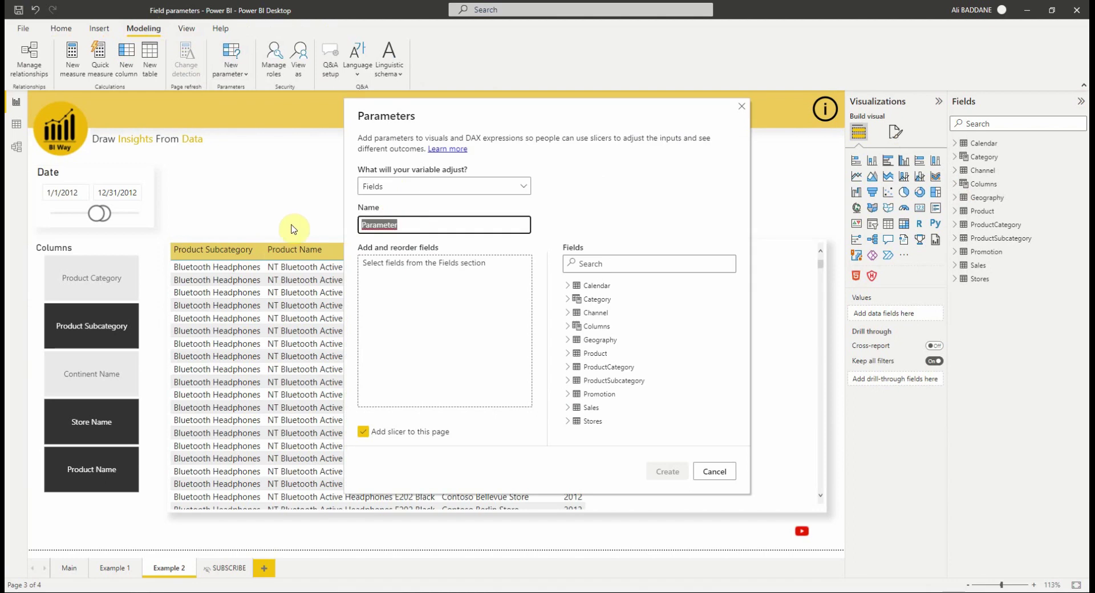
type("Measures")
Add Sales Amount, Sales Amount Y-1, Sales Quantity and Sales Quantity Y-1, then create the parameter.
left_click(567, 407)
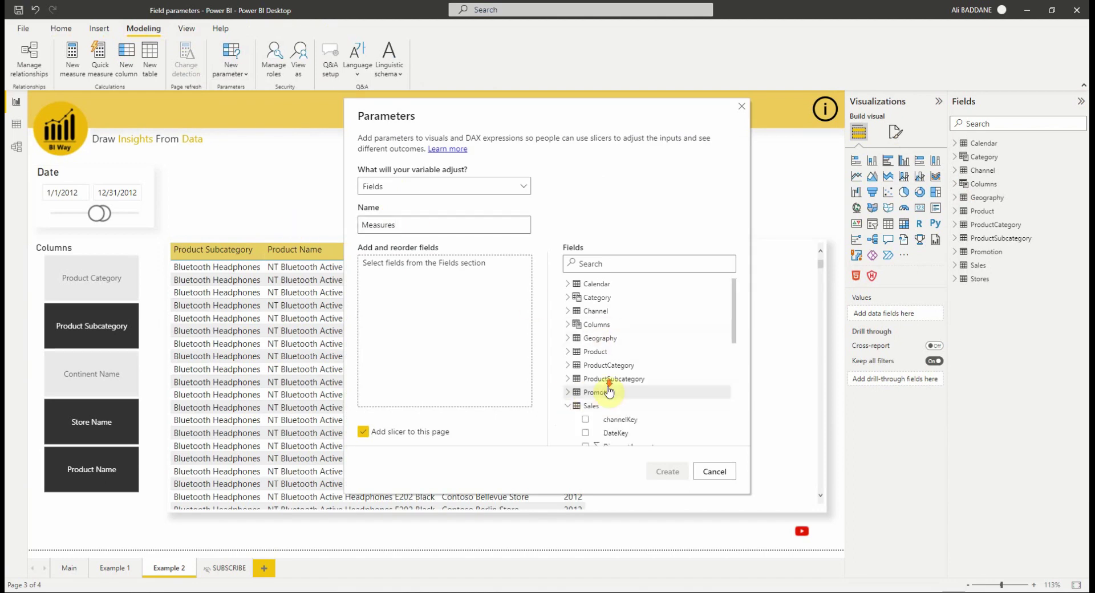
scroll(608, 392, "down", 5)
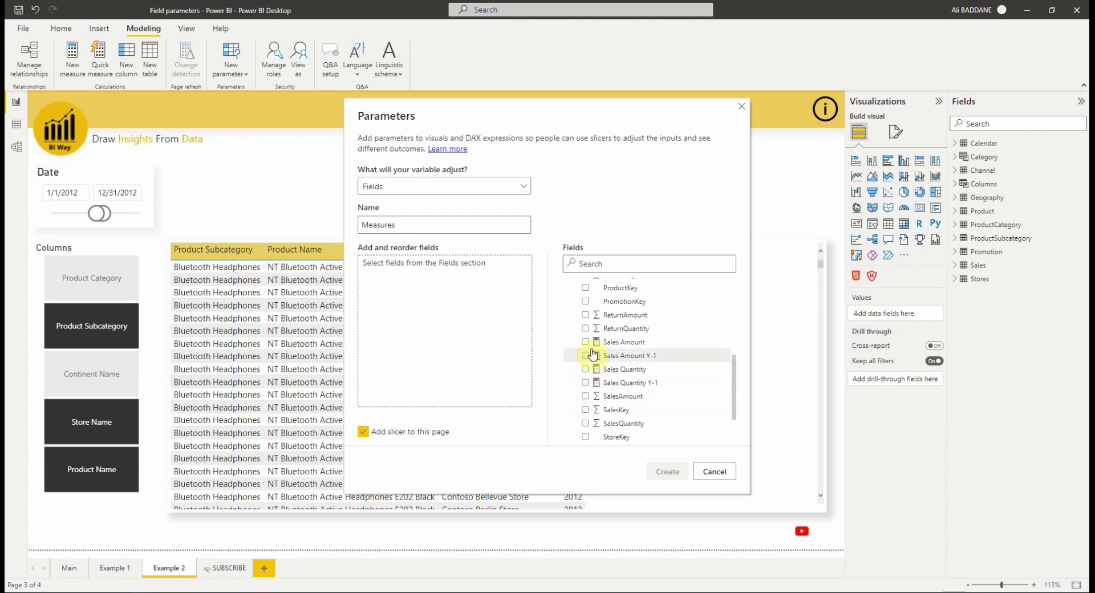
left_click(584, 341)
left_click(585, 356)
left_click(585, 369)
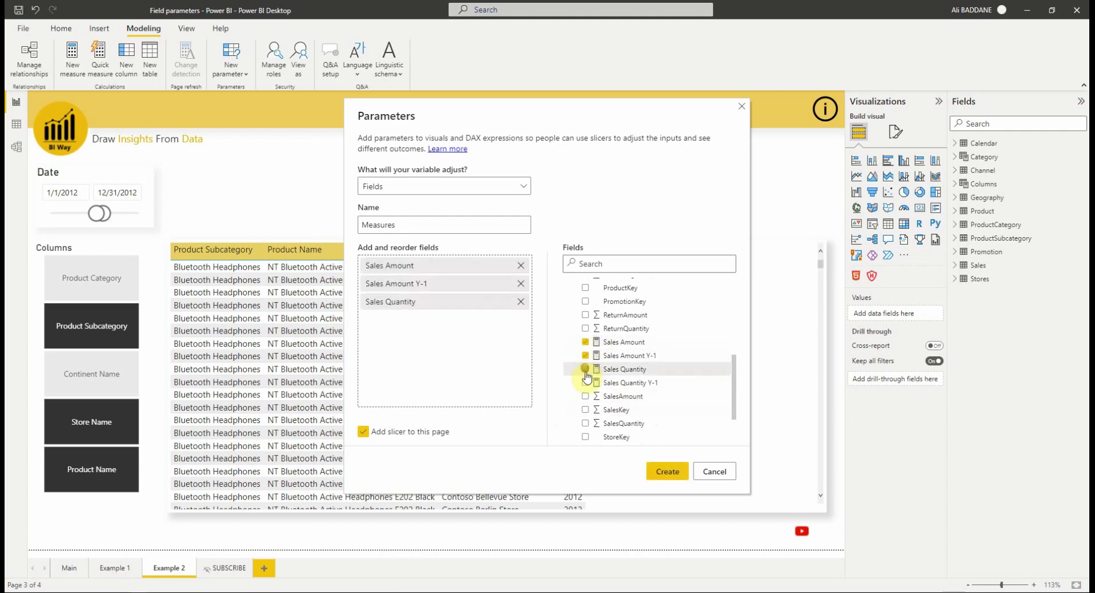
left_click(585, 382)
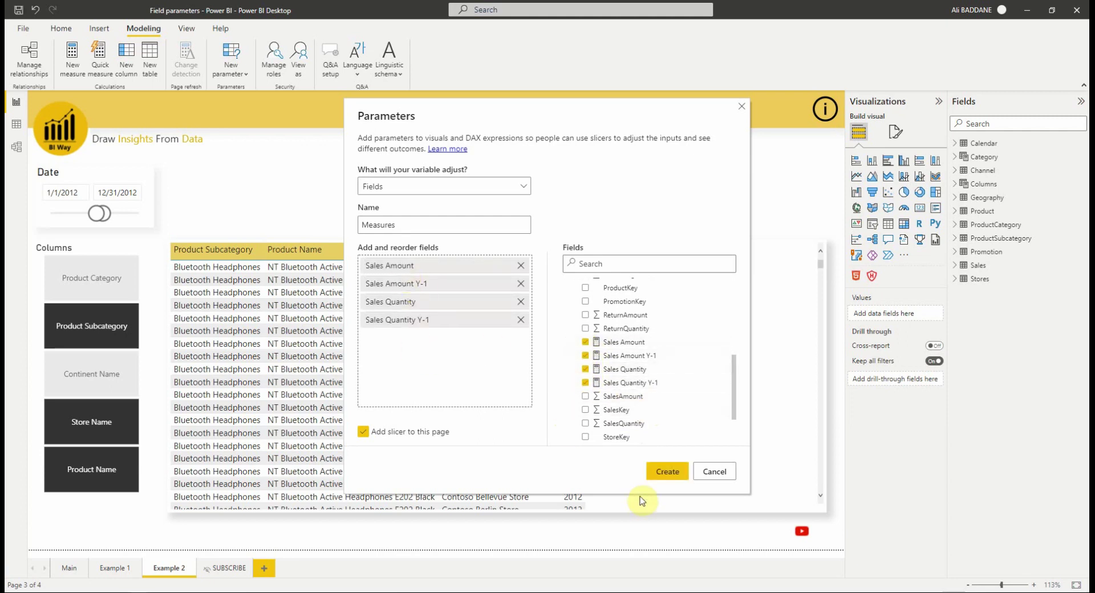
left_click(663, 473)
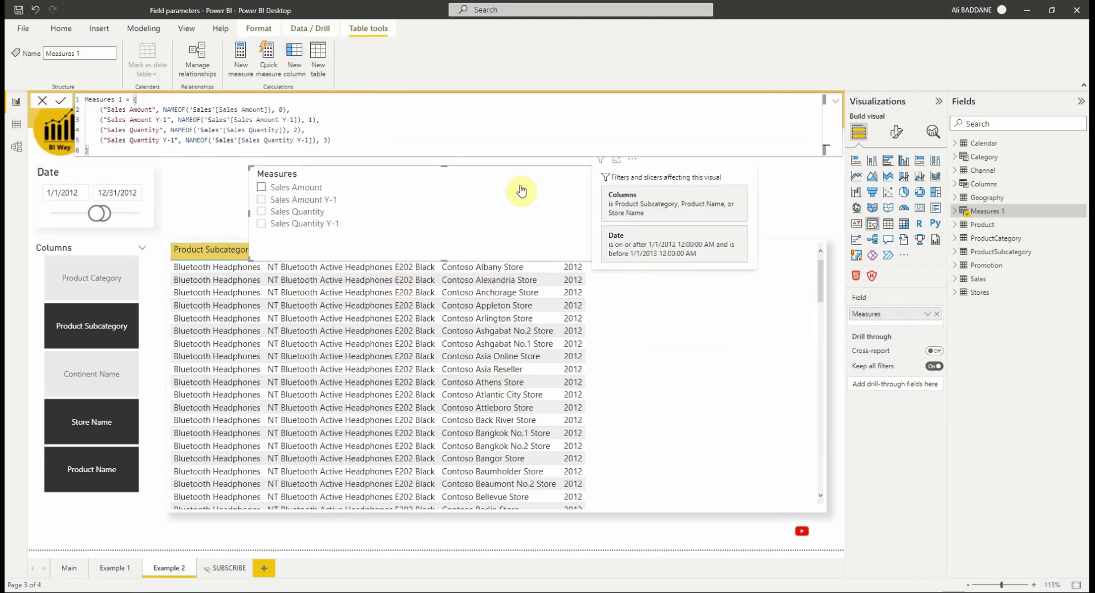
Move the Measures slicer above the table, make it wider and shorter, and set orientation to Horizontal.
left_click_drag(631, 162, 561, 167)
left_click_drag(564, 254, 647, 232)
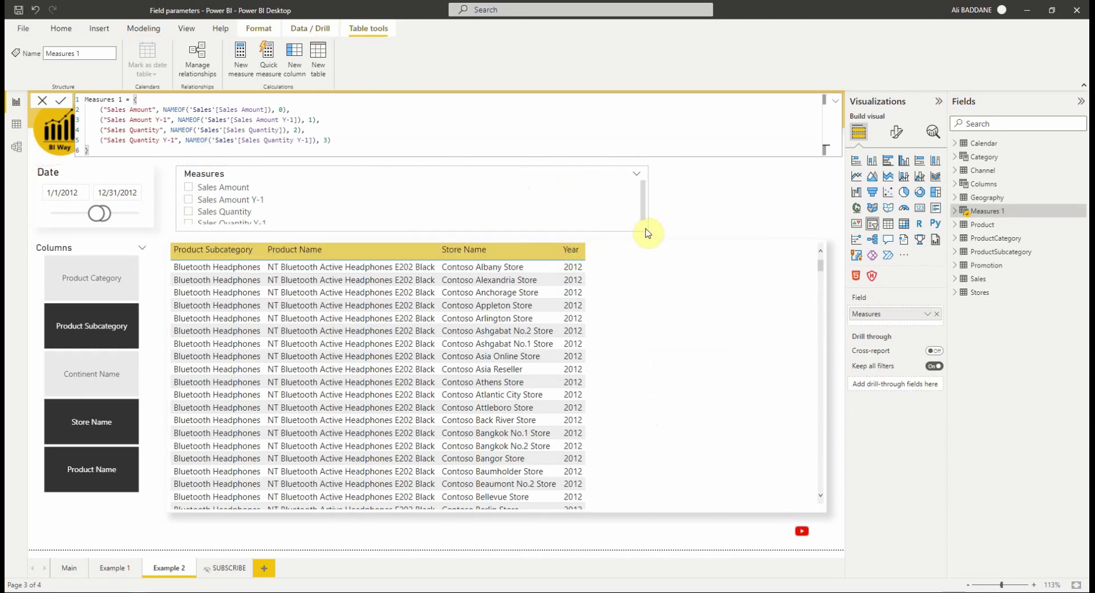
left_click(901, 137)
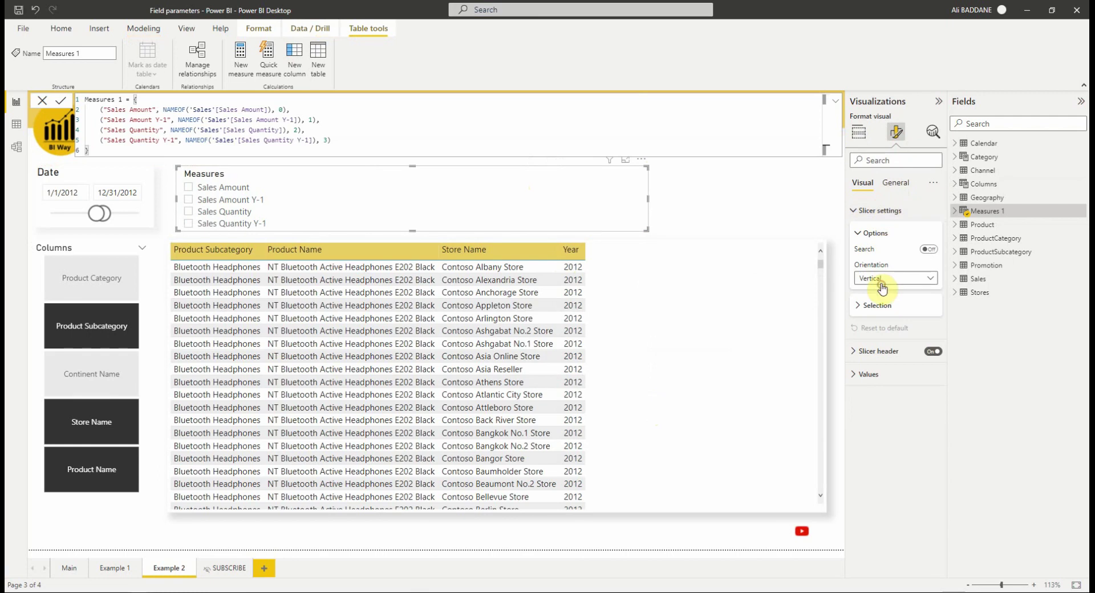
left_click(882, 289)
left_click(872, 309)
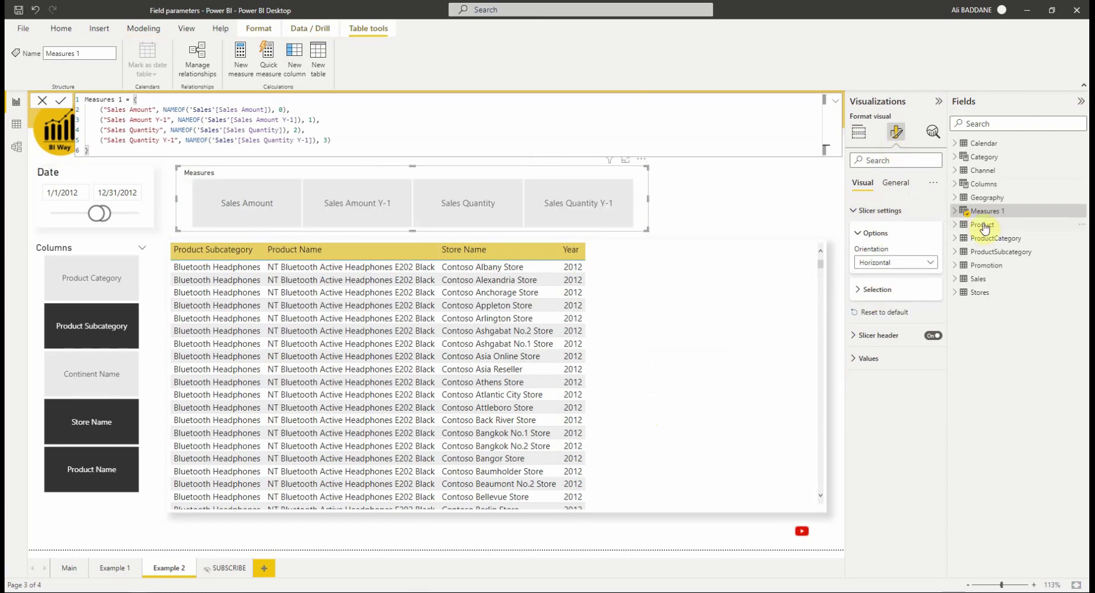
left_click(740, 293)
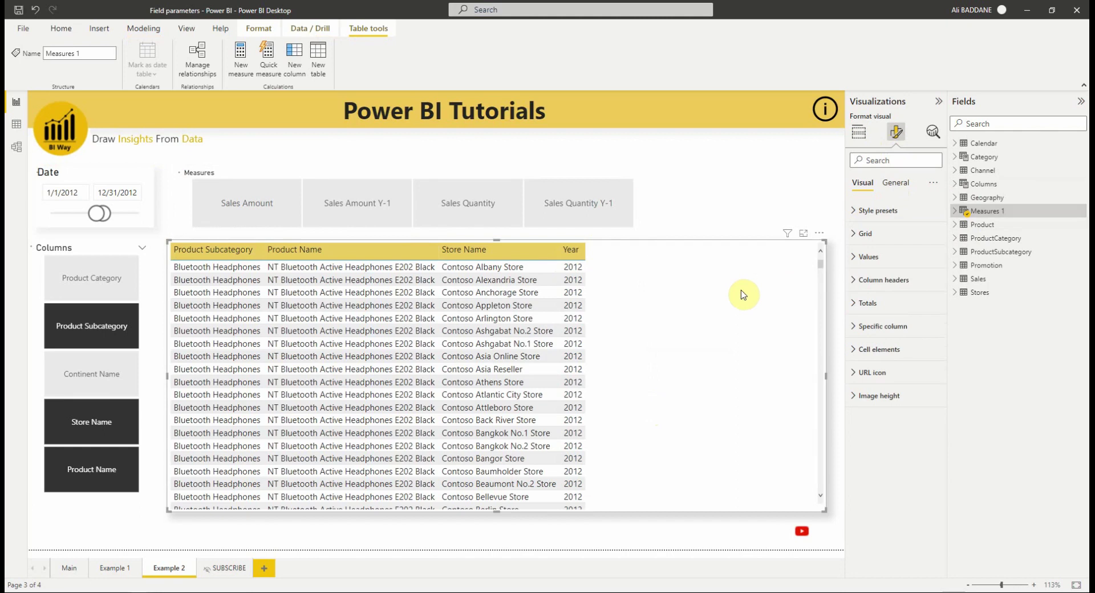
Add the Measures field from Measures 1 to the table, showing Sales Amount, Sales Quantity and both Y-1 columns with totals.
left_click(958, 212)
left_click_drag(994, 230, 678, 324)
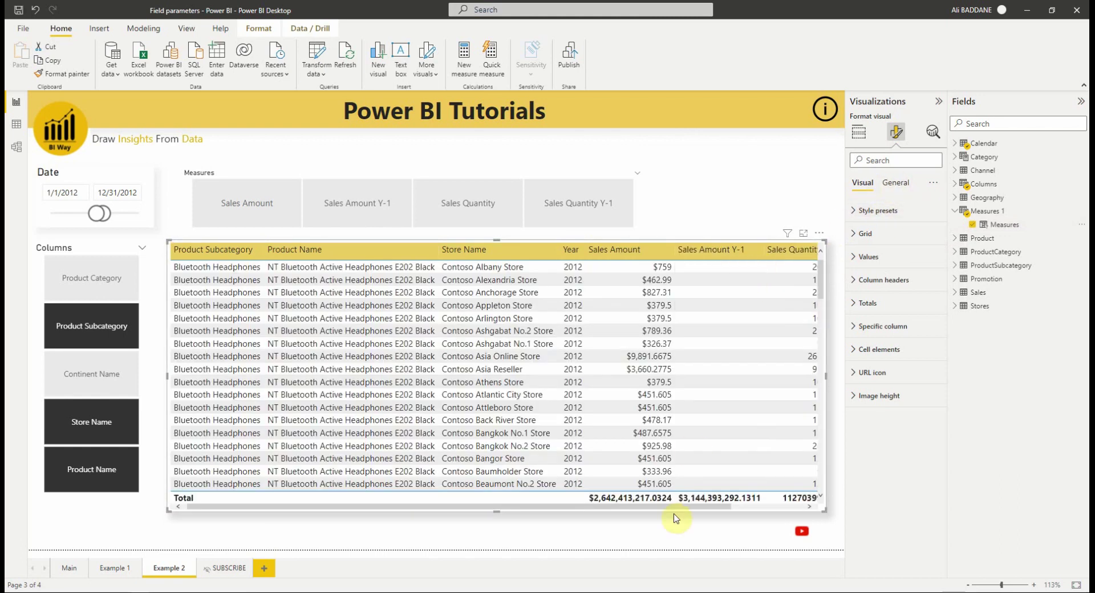
left_click_drag(675, 509, 751, 498)
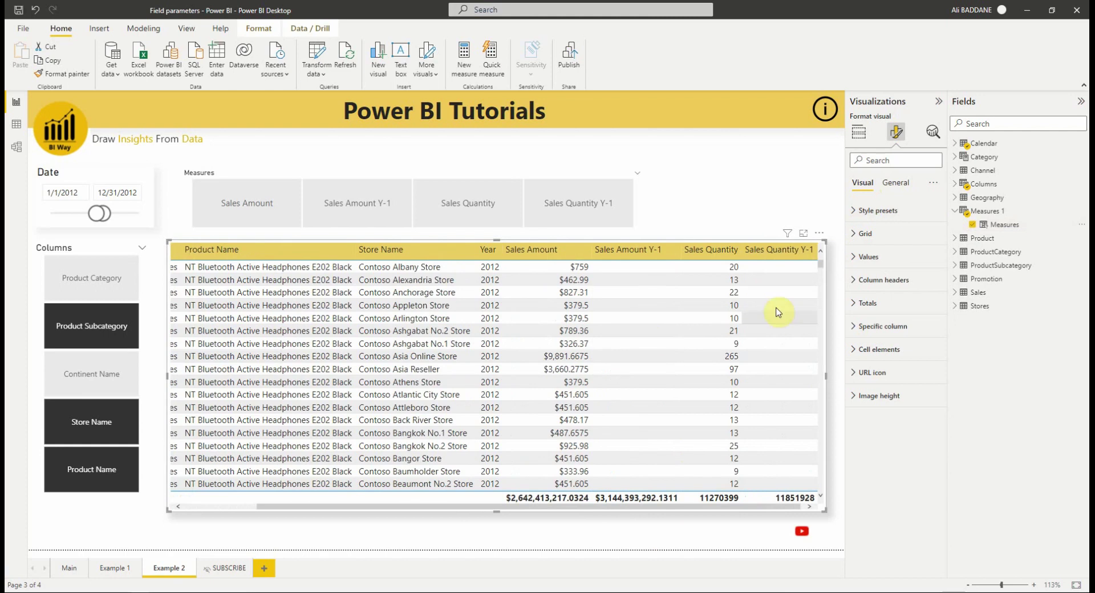
Use the Measures slicer to keep only Sales Amount and Sales Quantity, giving a quantity total of 11270399.
left_click(247, 204)
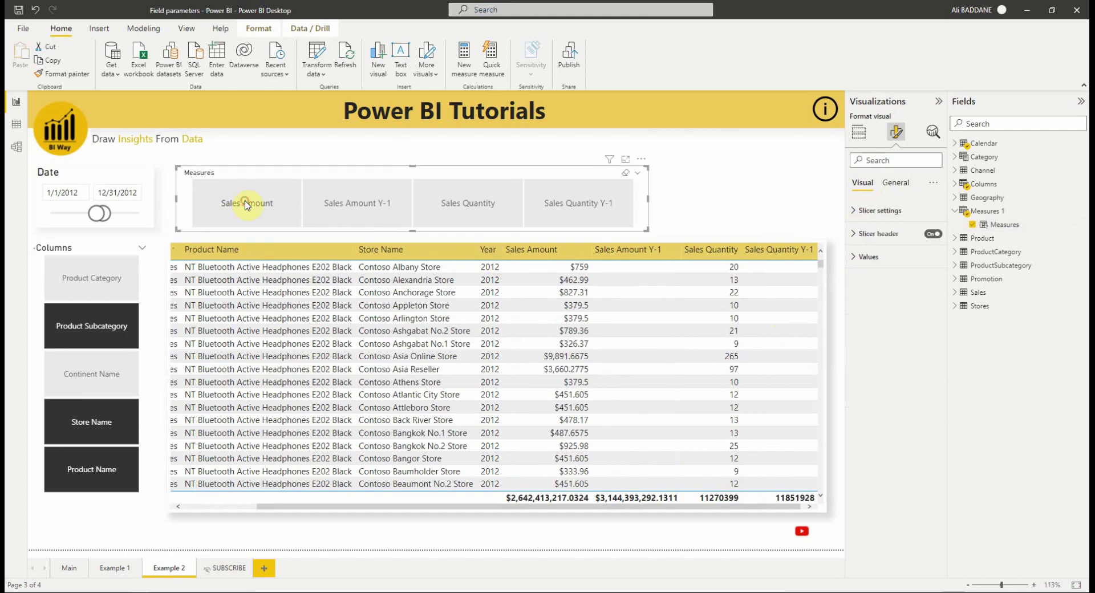
left_click(260, 213)
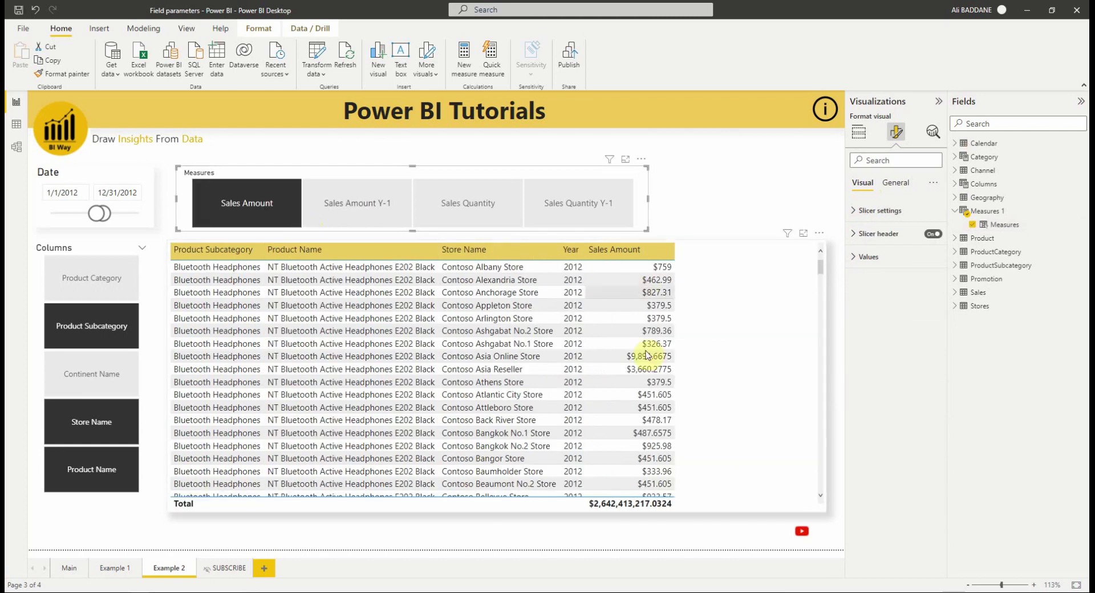
left_click(350, 210, "ctrl")
scroll(721, 317, "down", 5)
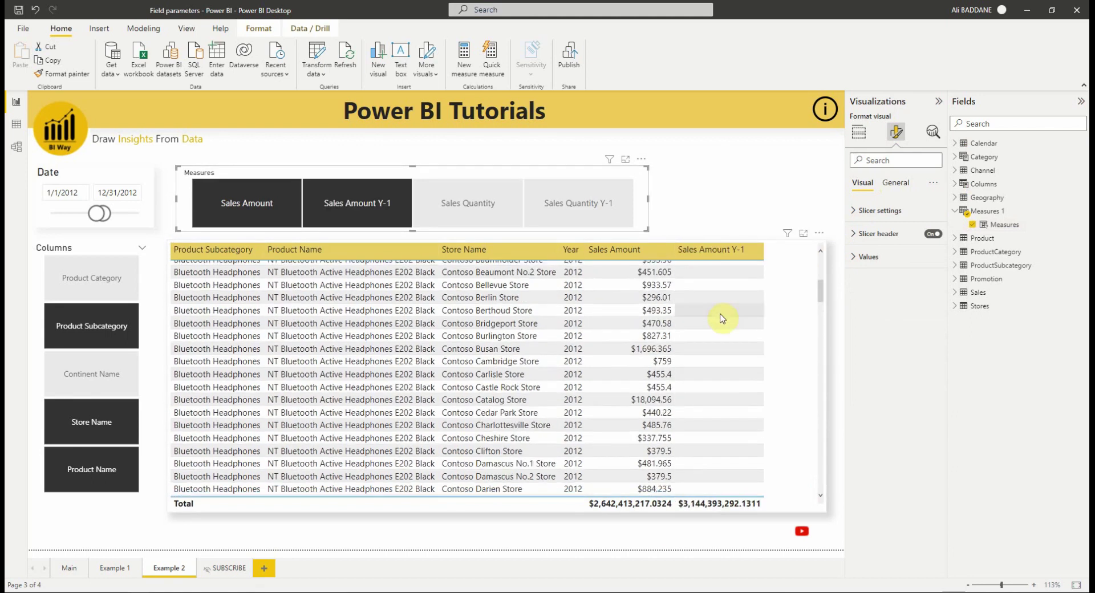
scroll(721, 318, "down", 2)
left_click(423, 213, "ctrl")
left_click(381, 204, "ctrl")
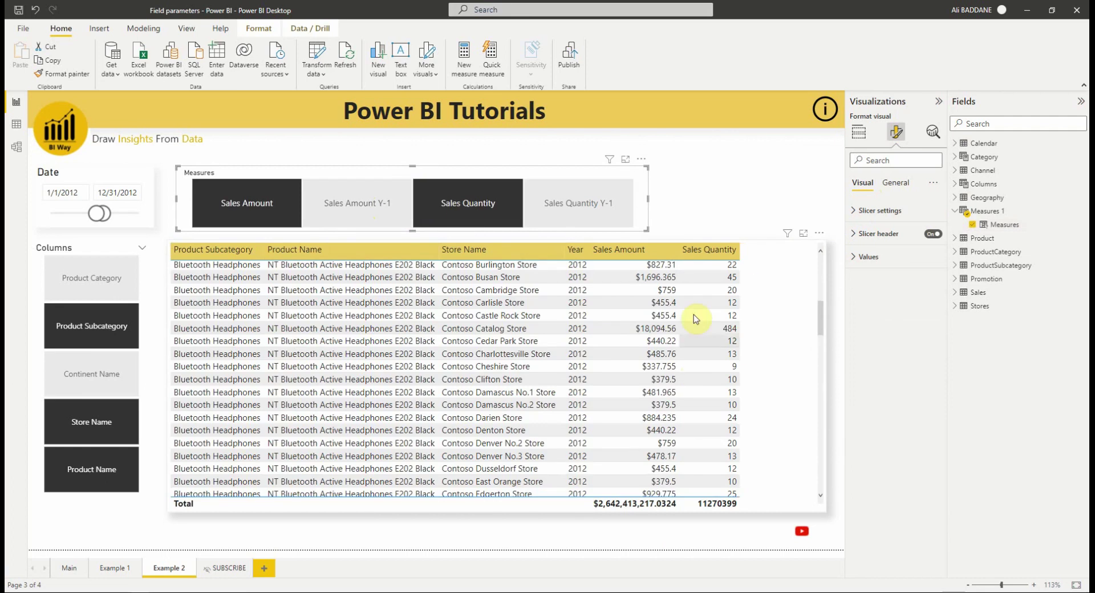
left_click(951, 212)
left_click(703, 194)
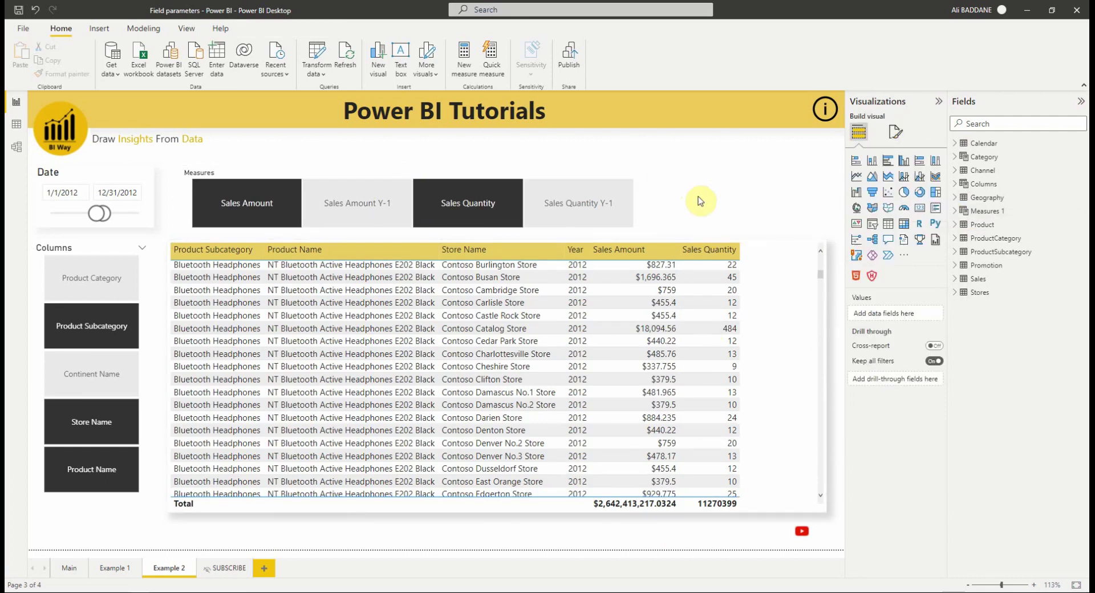
Switch to the SUBSCRIBE page showing the closing thank-you slide.
left_click(228, 567)
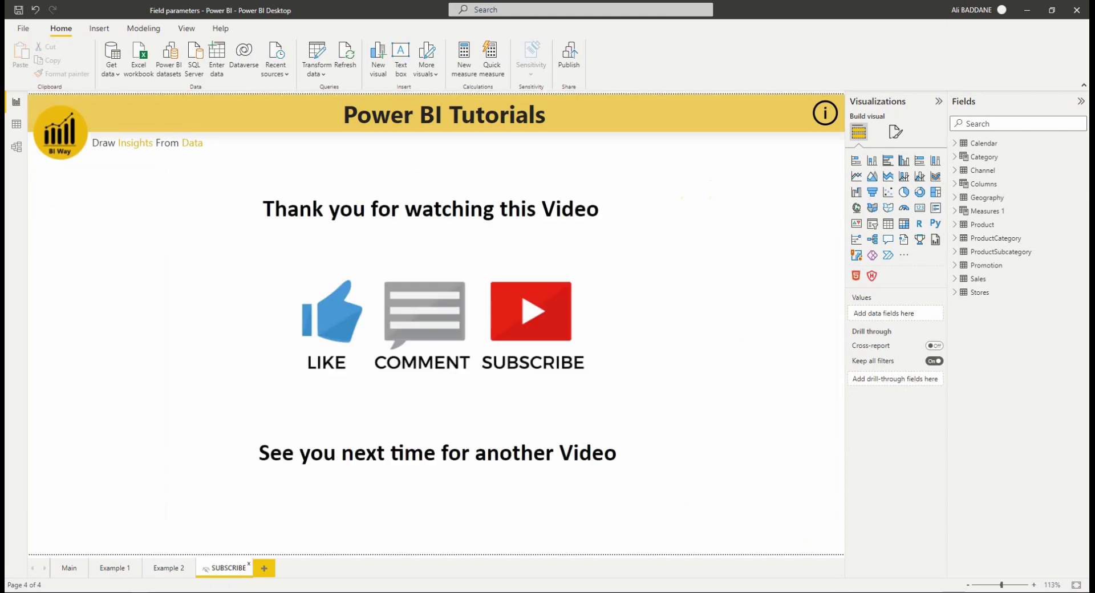